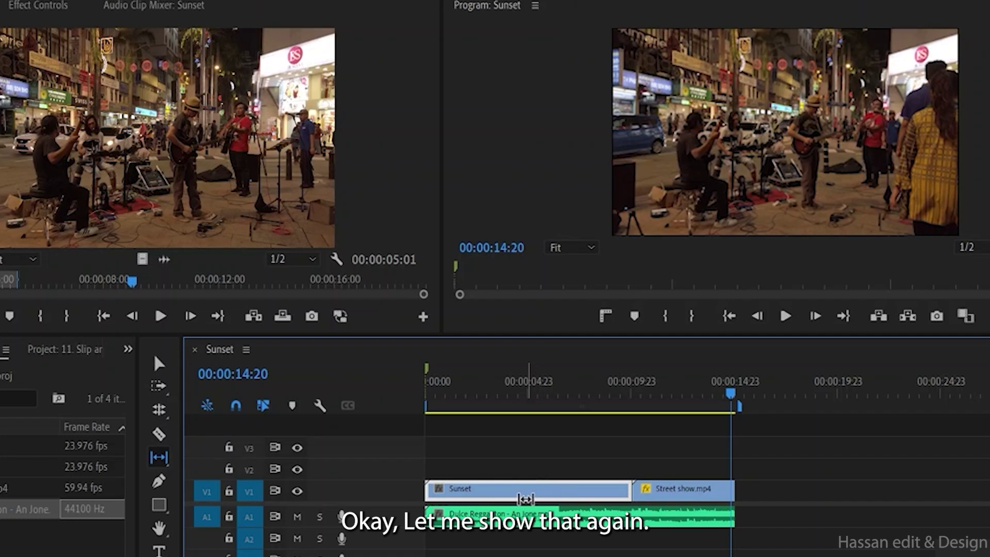
Slip the Sunset clip's footage by -00:00:08:03 with the Slip tool, keeping its place and length in the sequence.
mouse_move(524, 491)
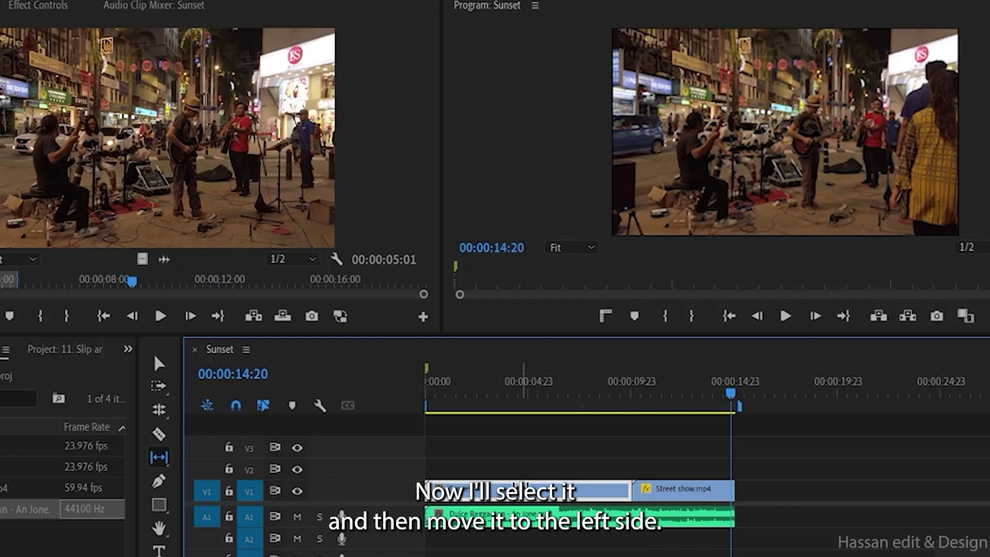
drag(493, 491, 445, 488)
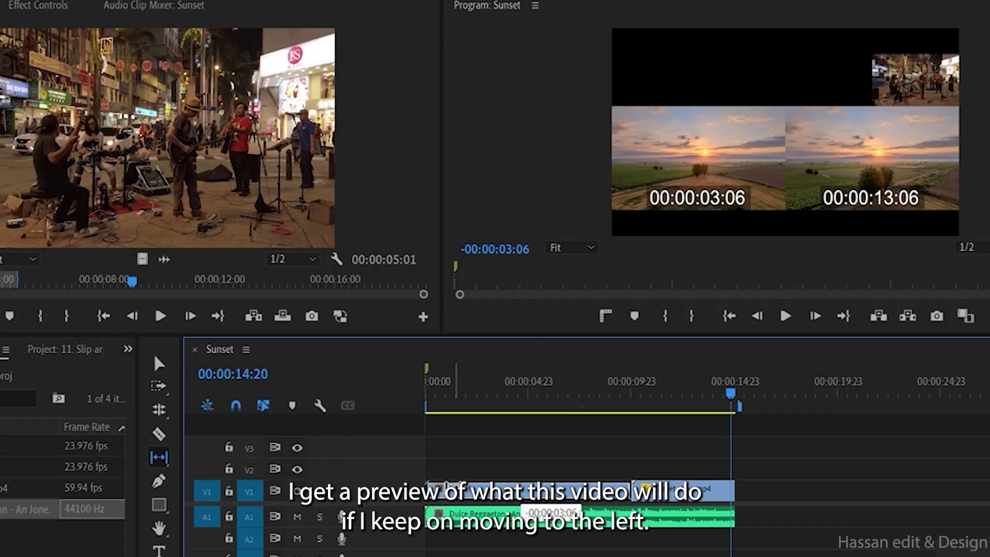
drag(452, 486, 551, 411)
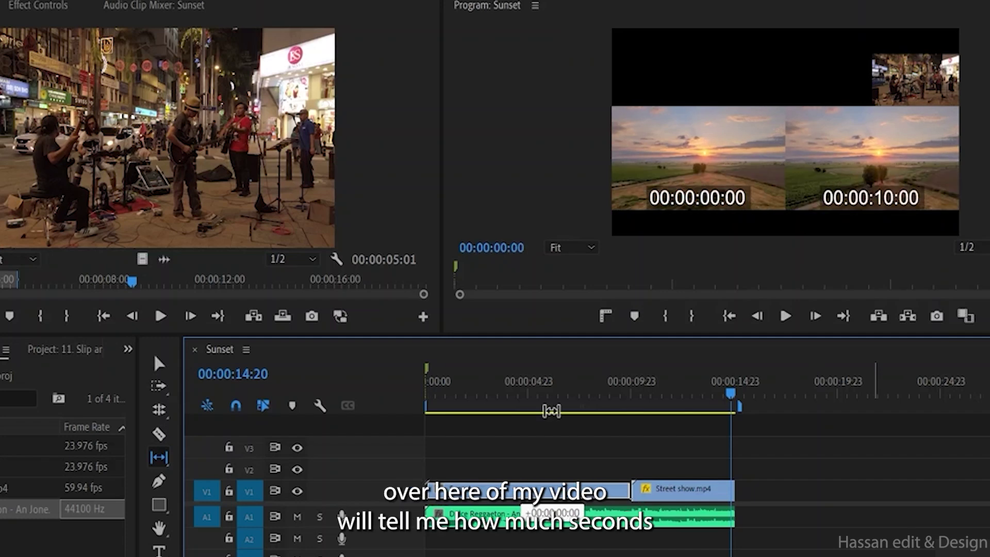
drag(550, 410, 352, 469)
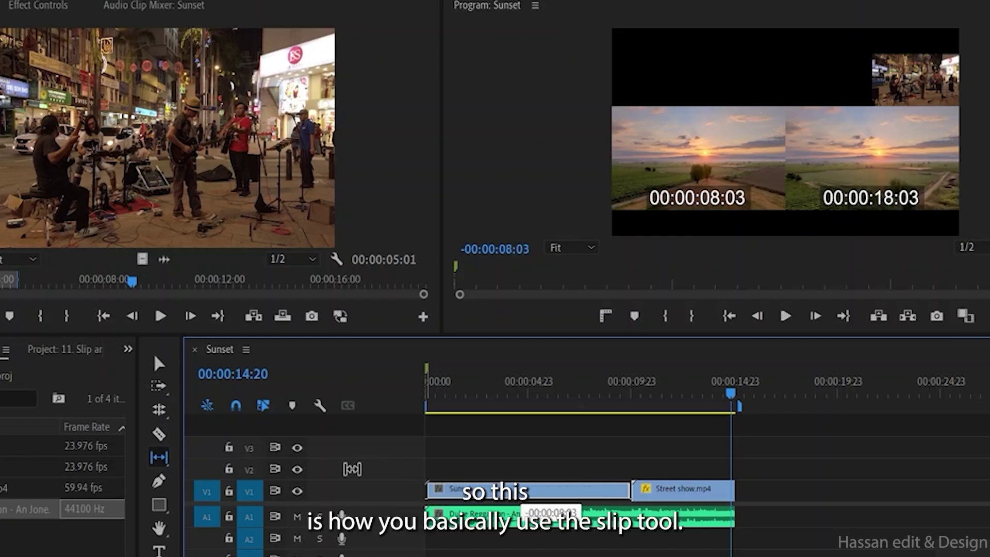
drag(352, 469, 352, 469)
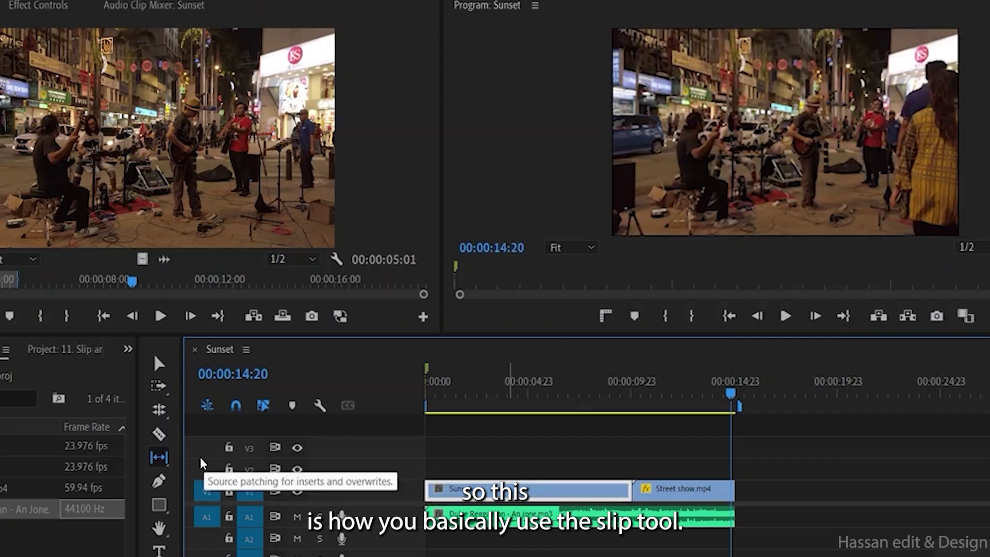
Slip the Street show.mp4 clip's footage to a different portion of the source, keeping its position in the sequence.
click(681, 487)
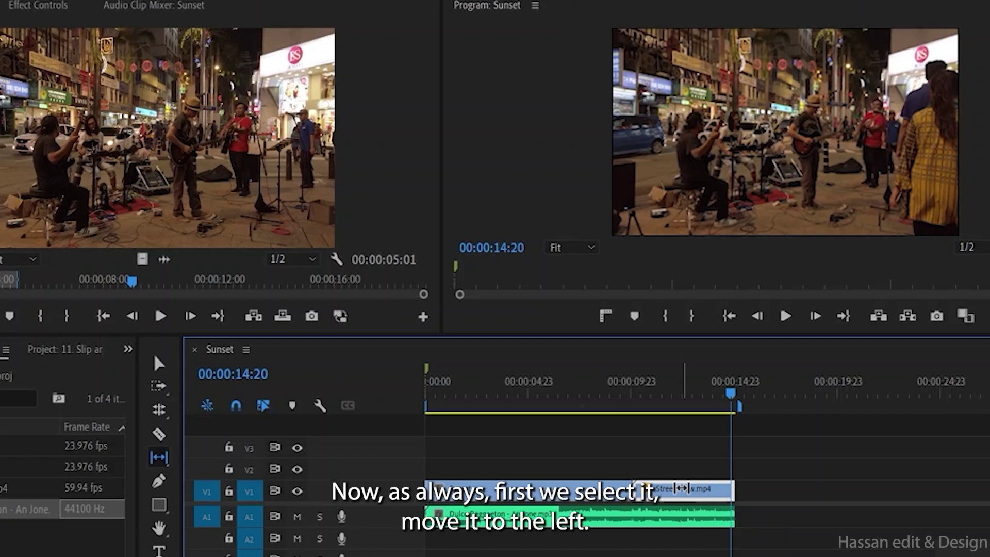
mouse_move(682, 488)
mouse_down()
mouse_move(279, 517)
mouse_move(315, 515)
mouse_move(285, 509)
mouse_up()
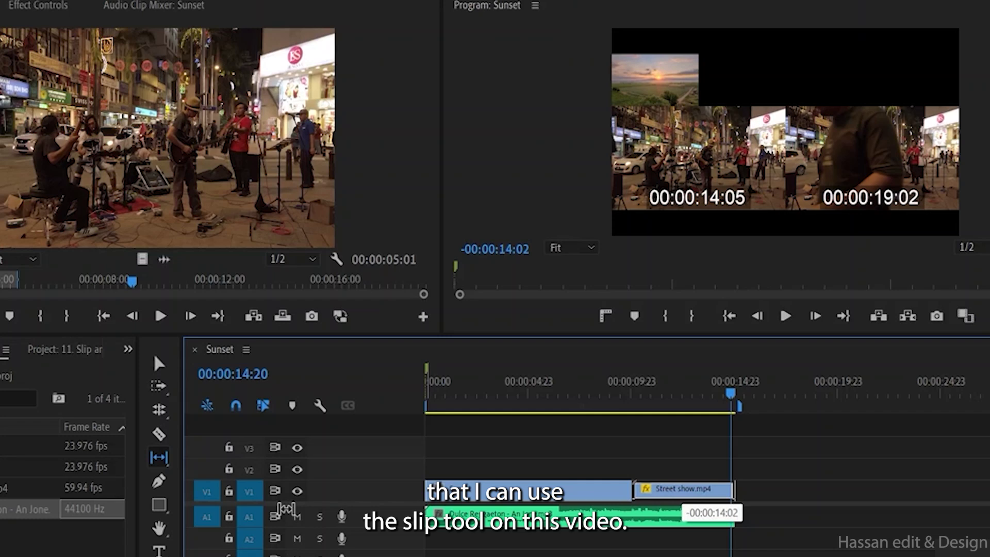
mouse_move(285, 508)
mouse_down()
mouse_move(746, 499)
mouse_move(568, 496)
mouse_move(739, 488)
mouse_up()
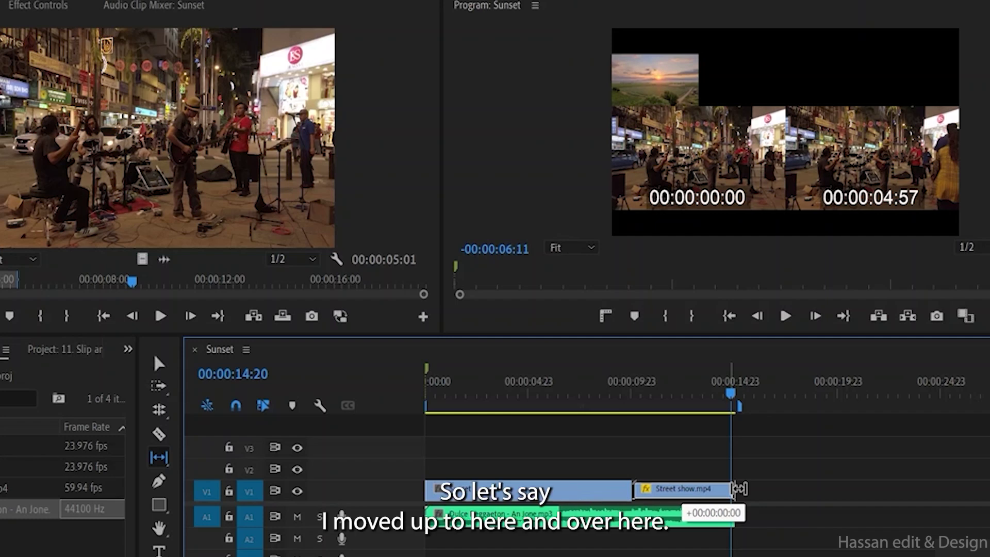
drag(739, 488, 739, 488)
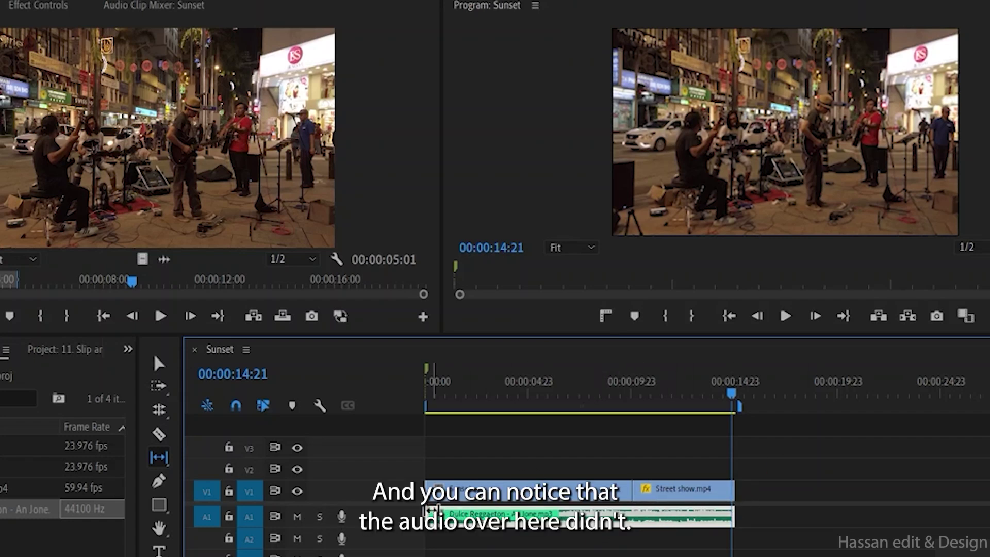
Trim the end of the audio clip to line up with the end of Street show.mp4, and return to the Slip tool.
click(159, 364)
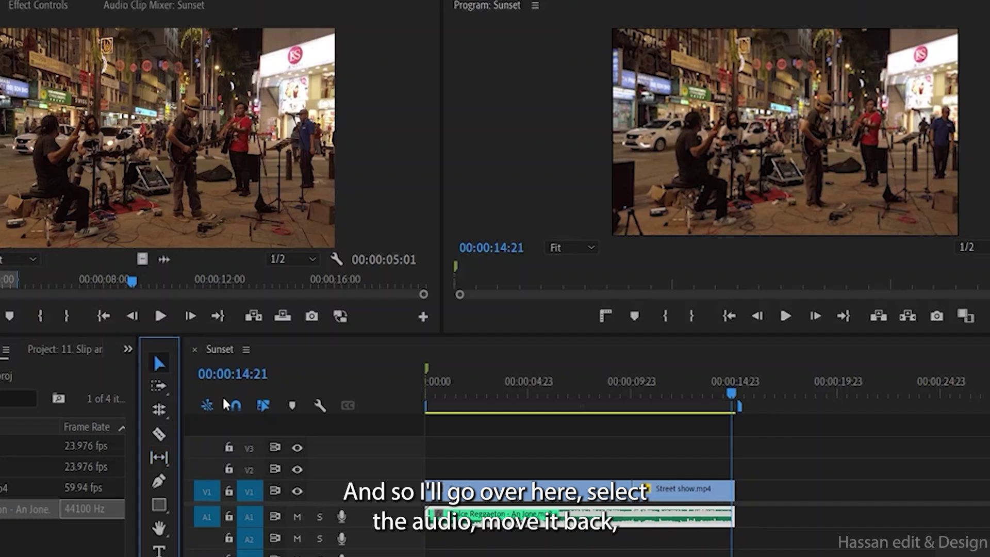
mouse_move(740, 514)
mouse_down()
mouse_move(985, 515)
mouse_move(693, 516)
mouse_move(734, 515)
mouse_up()
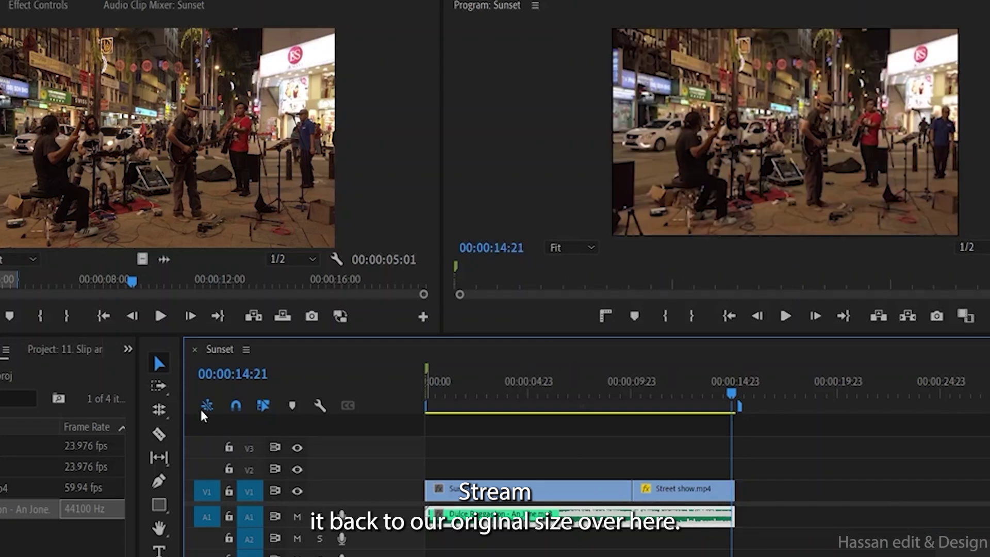
click(159, 457)
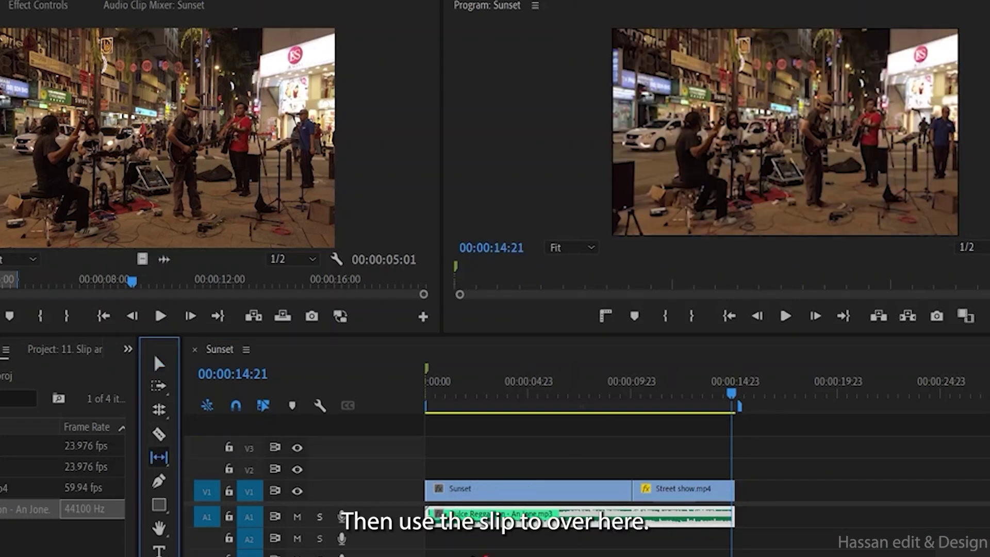
Play the sequence from the start to check the music's opening, and park the playhead at 00:00:03:01.
drag(732, 392, 398, 372)
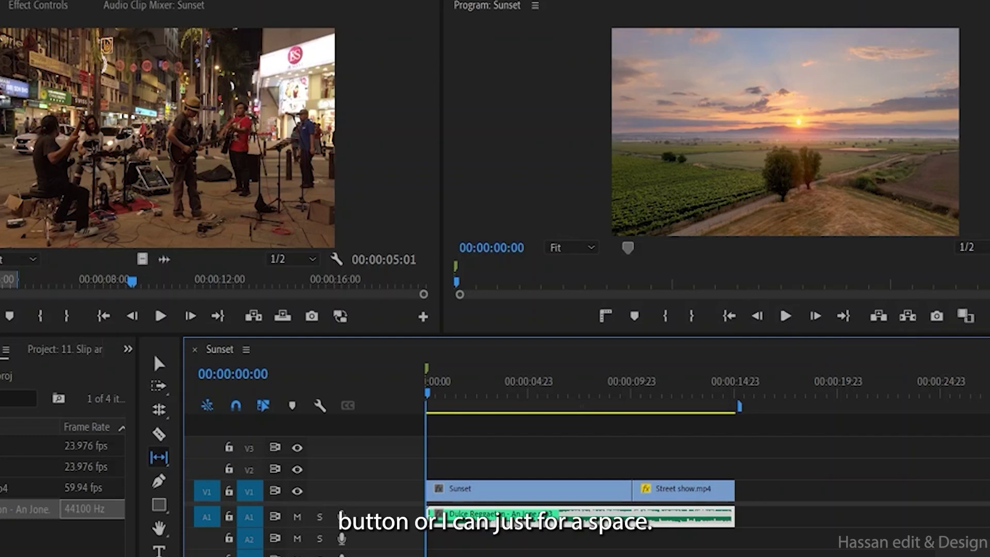
key(space)
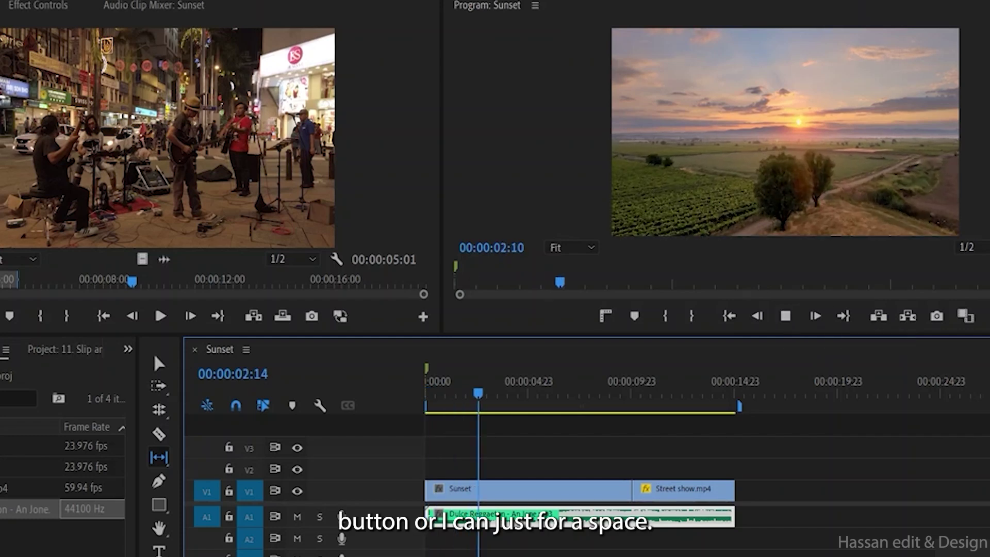
key(space)
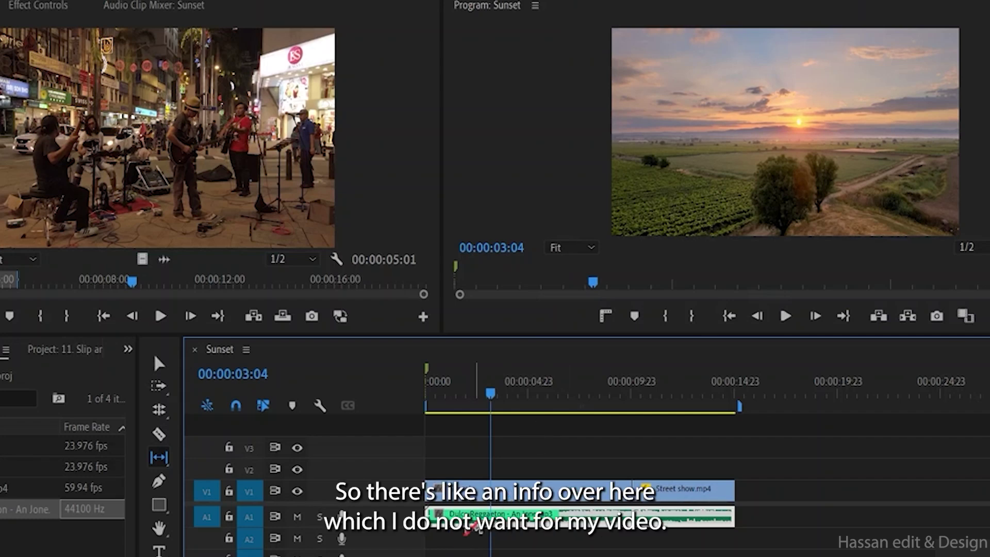
drag(491, 396, 488, 397)
click(488, 393)
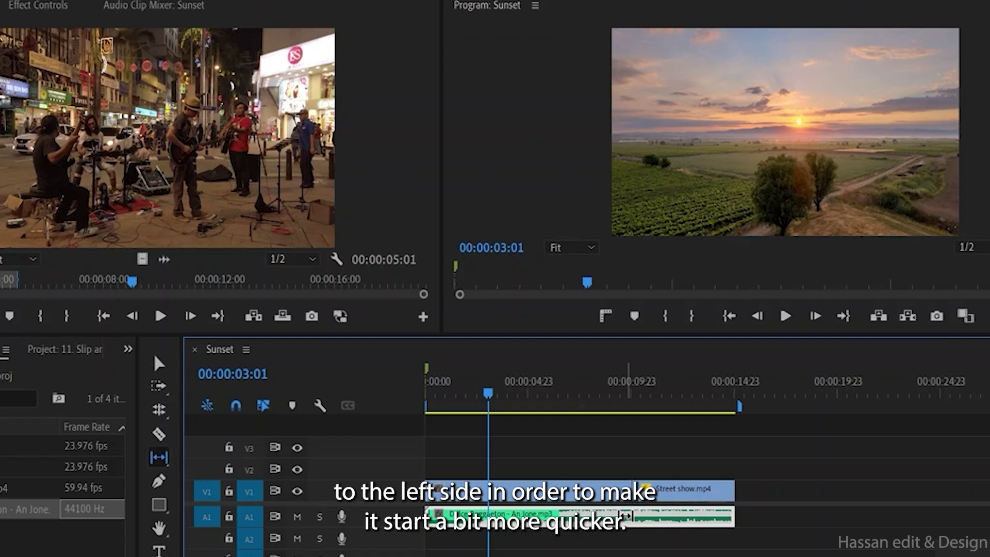
Slip the audio clip by -00:00:03:00 so the music starts sooner, and play the sequence from the start.
drag(628, 515, 565, 515)
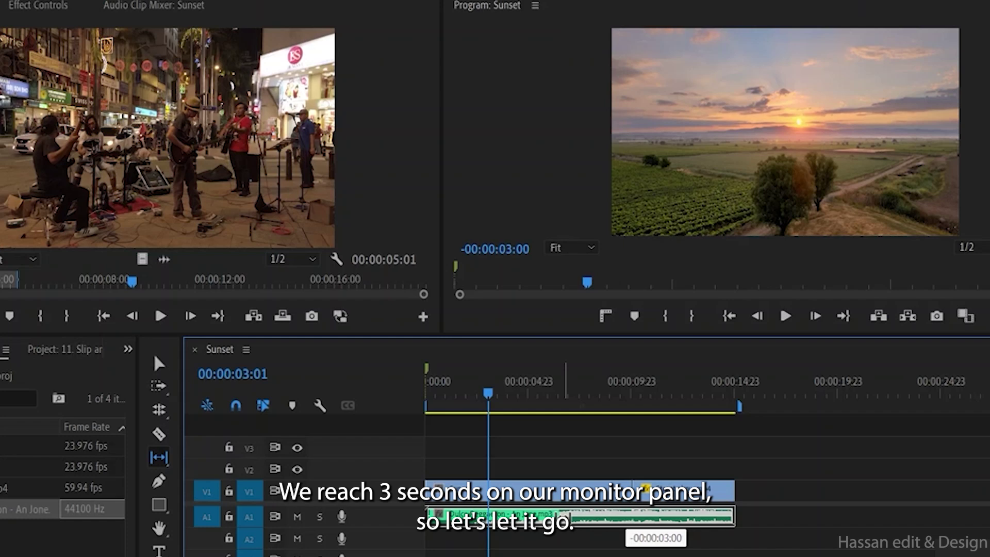
drag(566, 516, 566, 516)
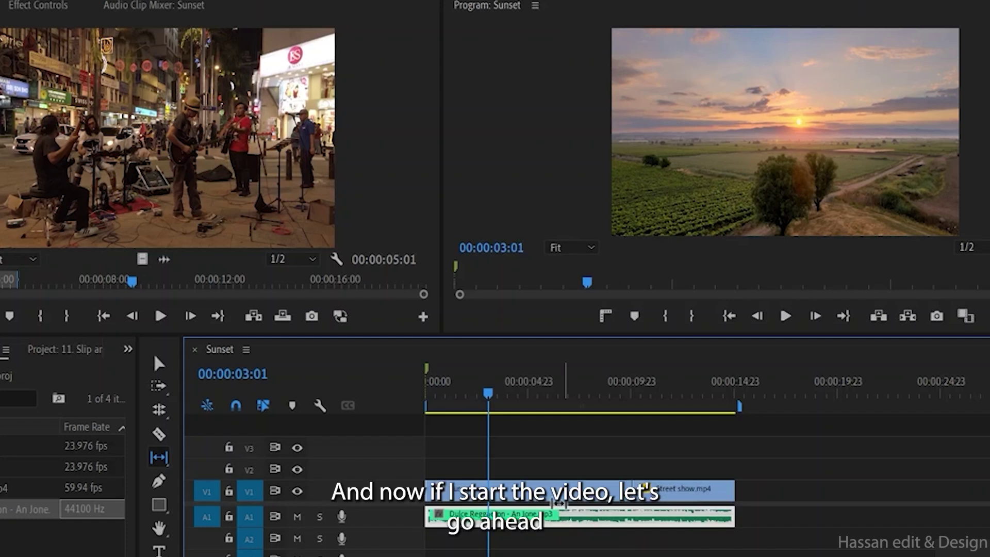
drag(490, 391, 415, 392)
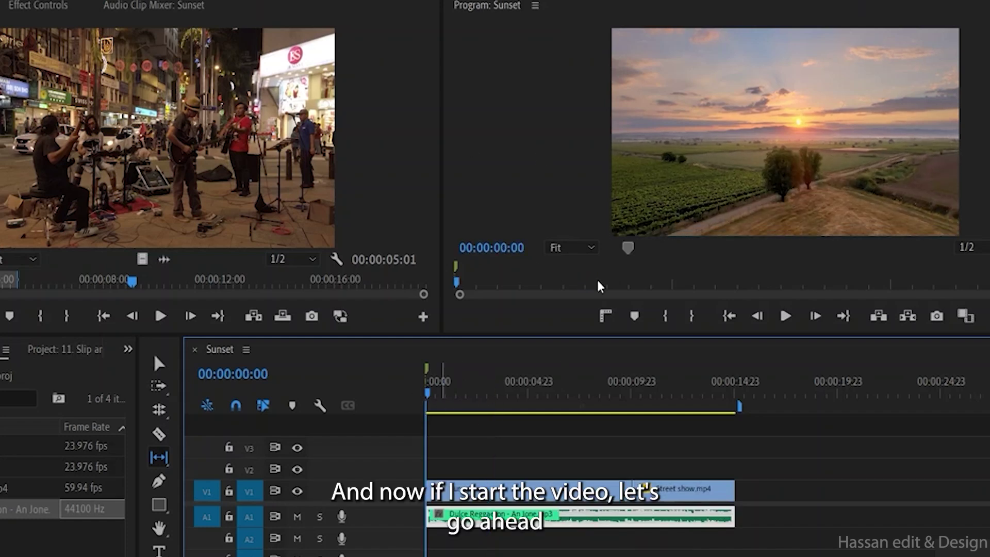
key(space)
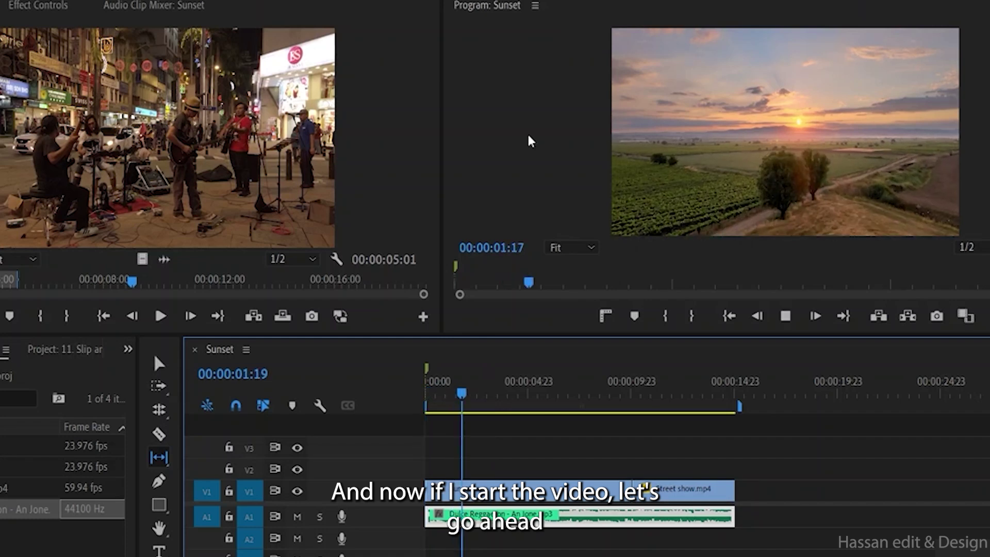
key(space)
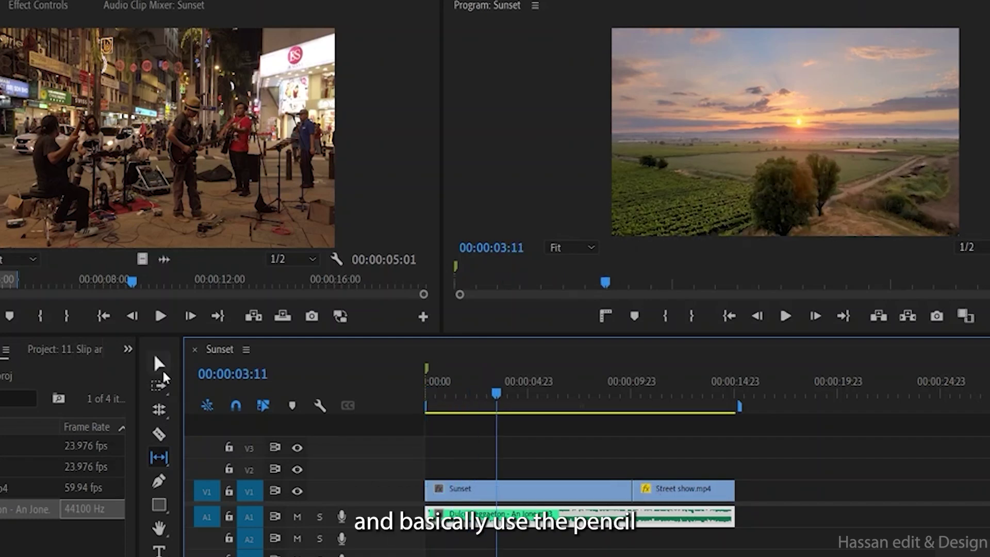
Expand track A1 and add two volume keyframes near the audio clip's start with the Pen tool, lowering the first for a fade-in.
key(v)
double_click(397, 521)
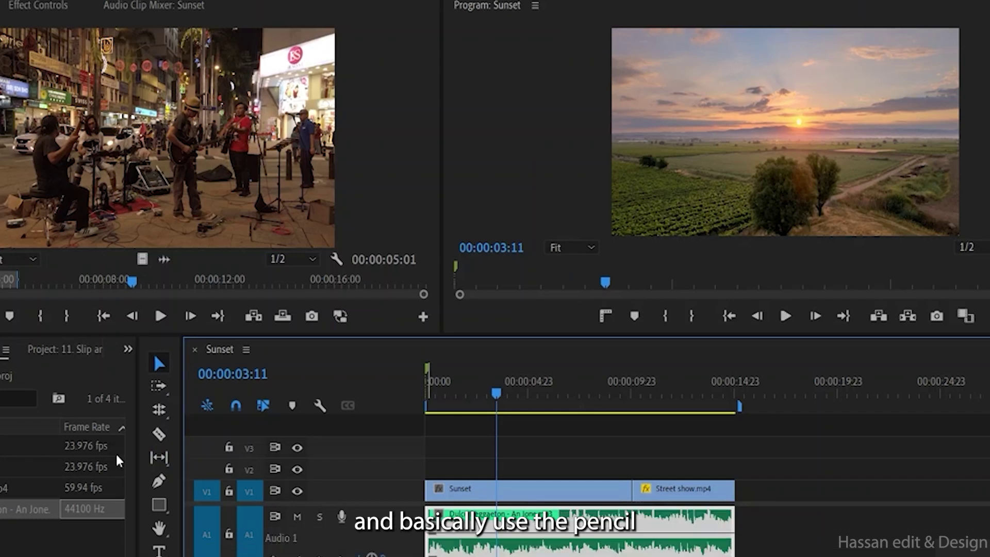
click(158, 480)
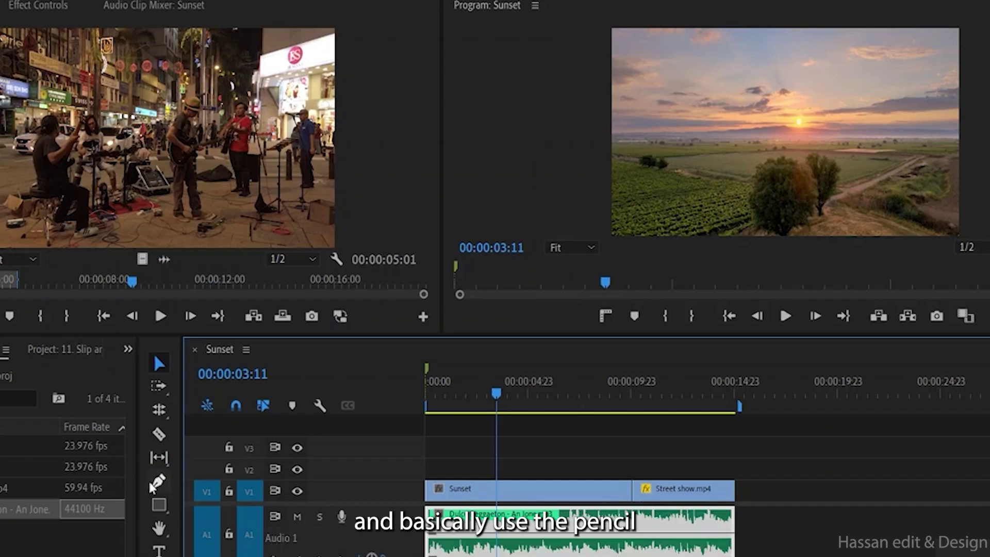
click(440, 533)
click(458, 533)
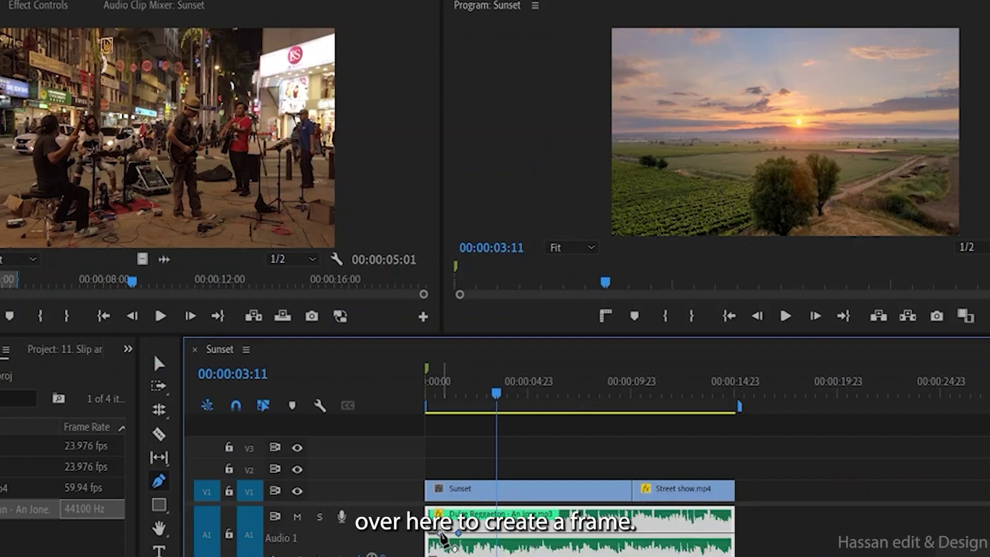
drag(439, 532, 427, 556)
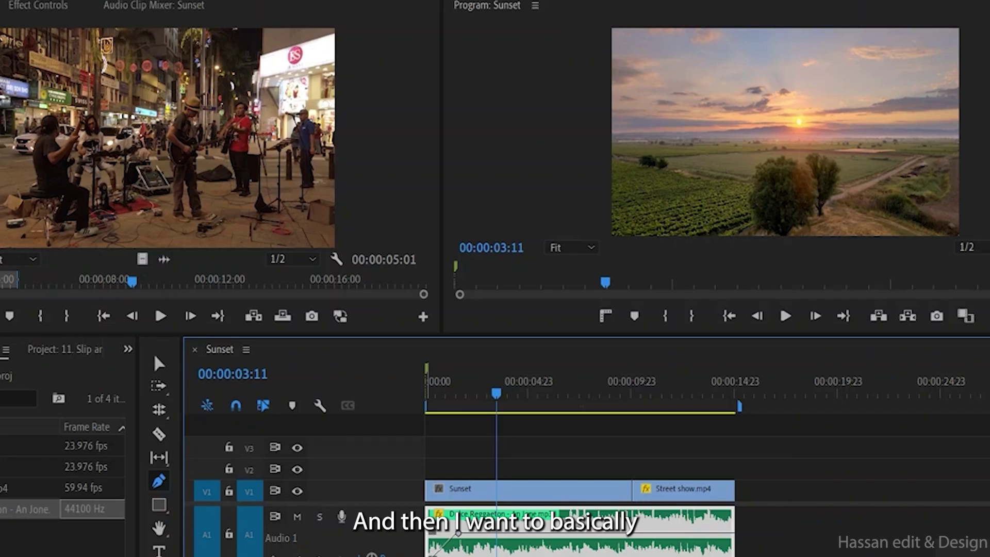
double_click(432, 526)
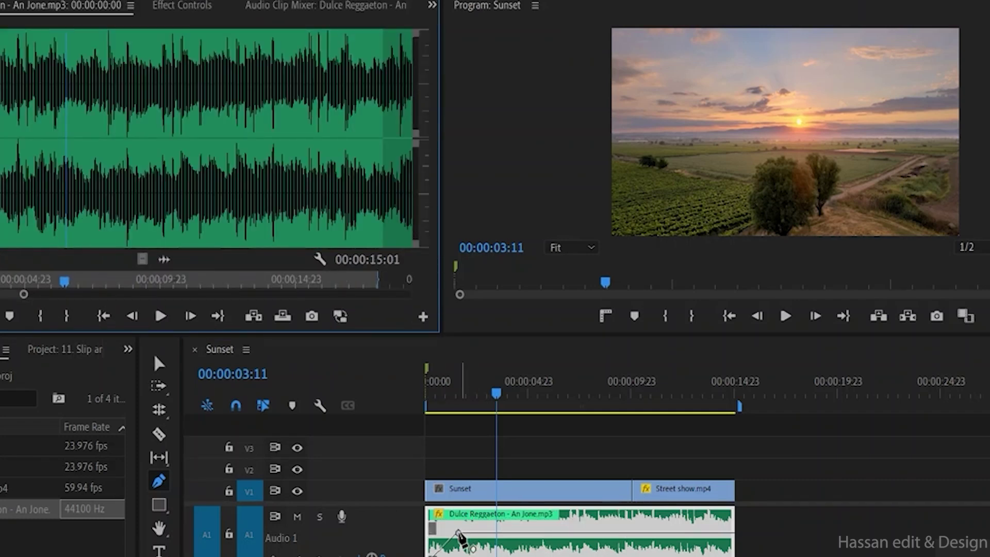
Raise the second volume keyframe, set it to Continuous Bezier, and shape the fade-in into a smooth curve.
mouse_move(458, 533)
mouse_down()
mouse_move(455, 524)
mouse_move(462, 544)
mouse_move(460, 515)
mouse_up()
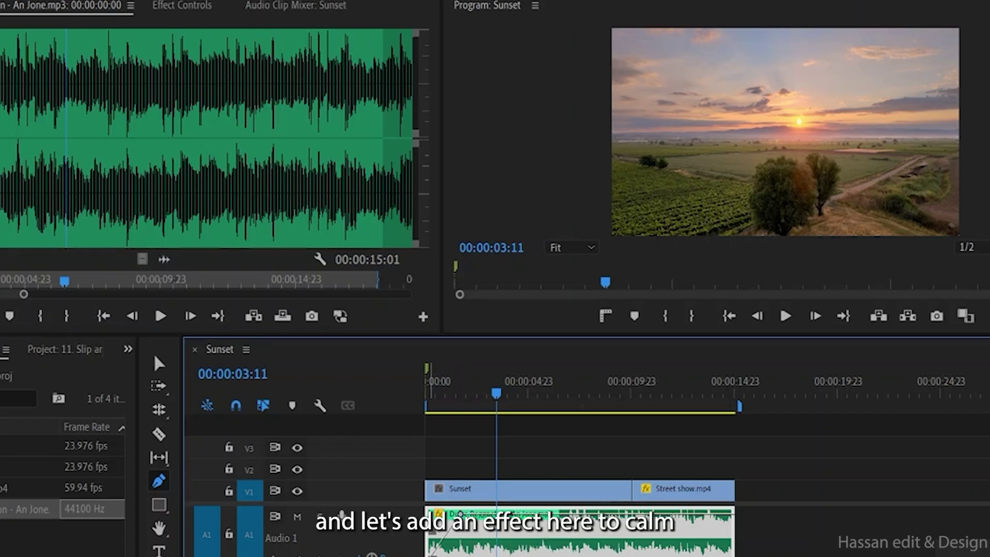
right_click(460, 514)
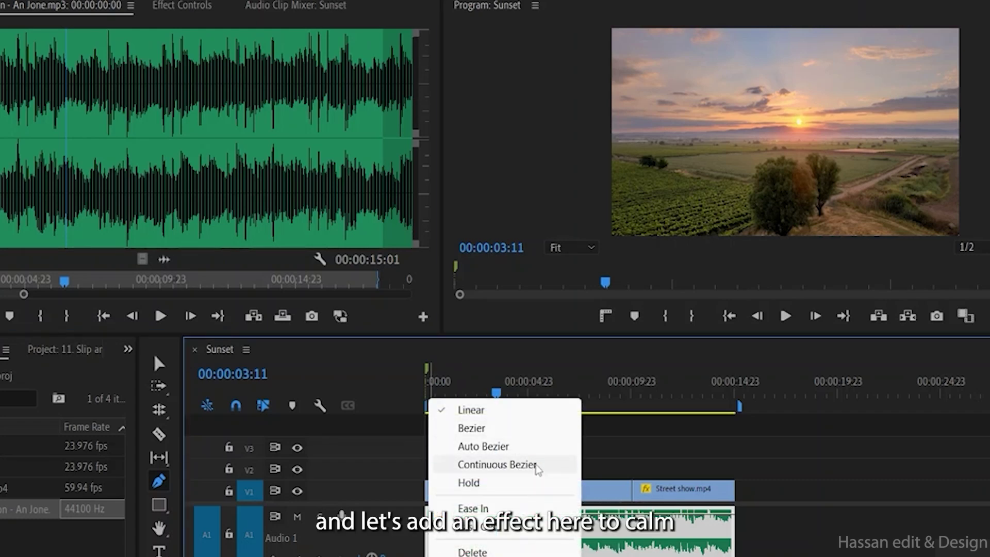
click(536, 466)
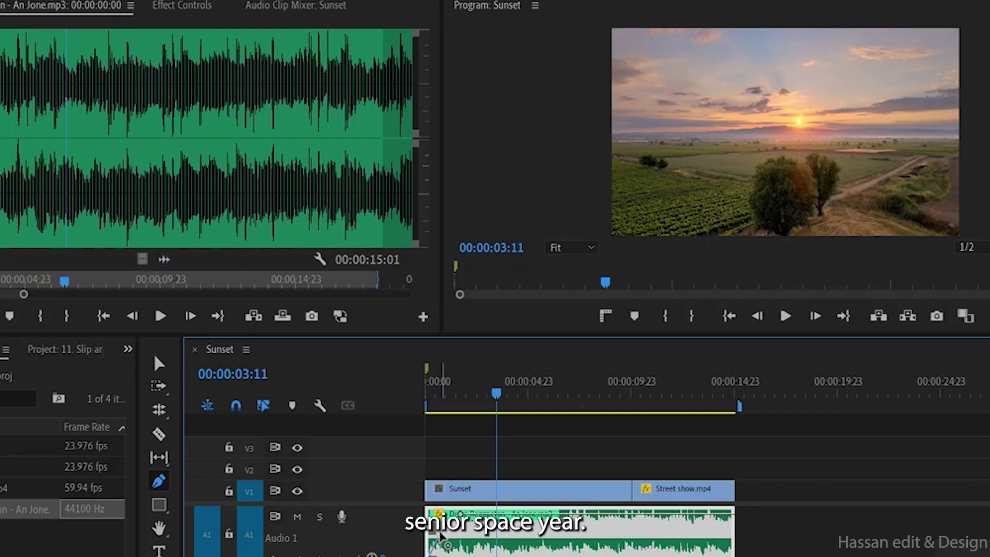
drag(439, 534, 430, 539)
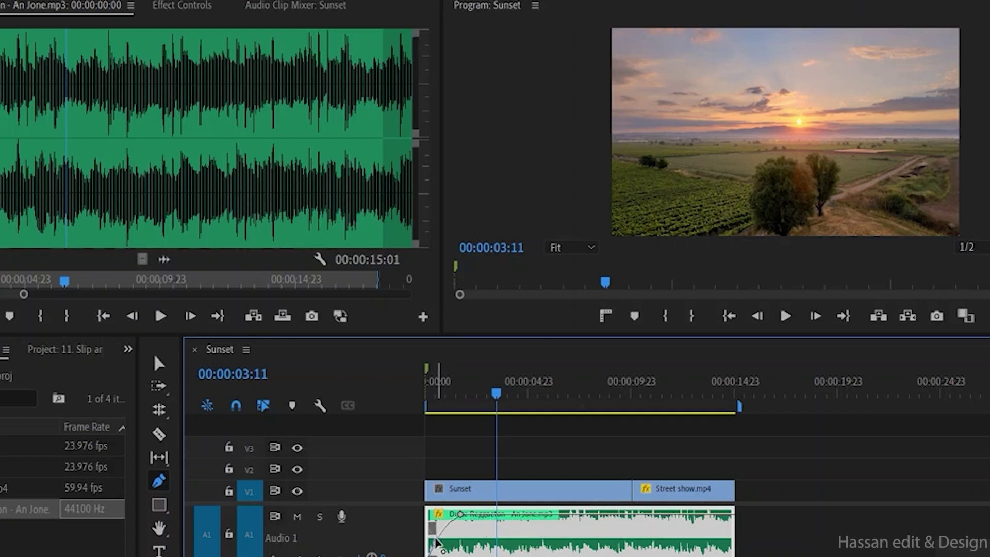
Play back the fade-in from the start, and lower the second volume keyframe while reshaping its curve with the Bezier handle.
drag(489, 393, 391, 391)
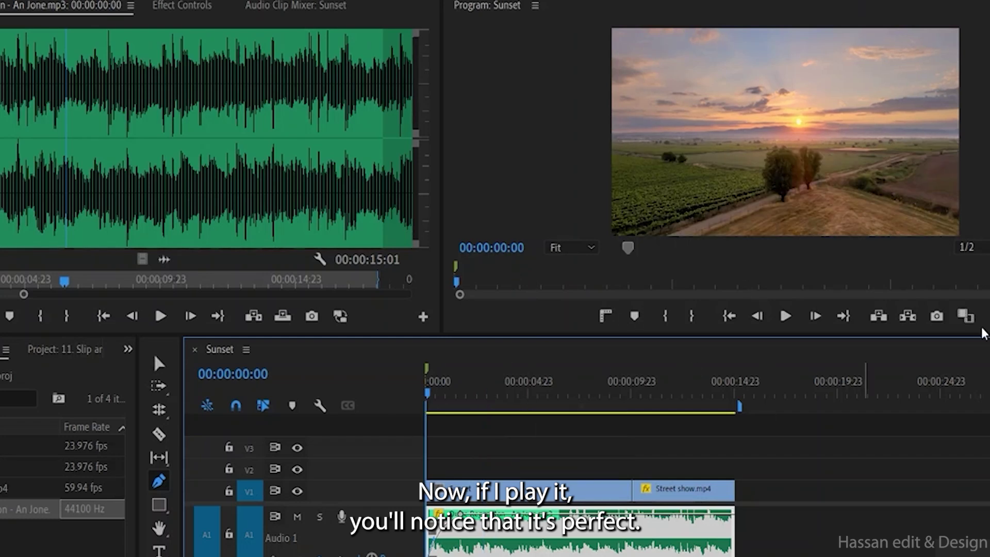
key(space)
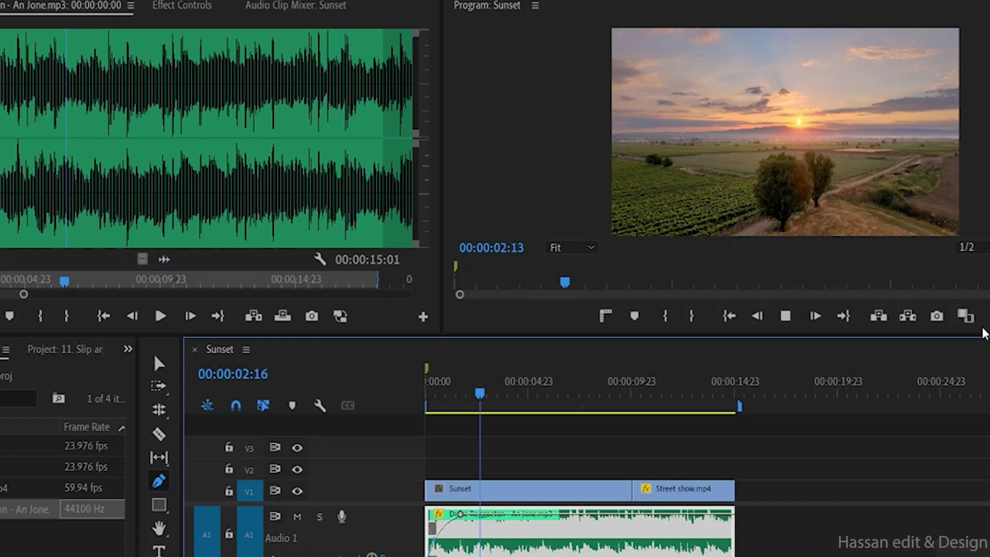
key(space)
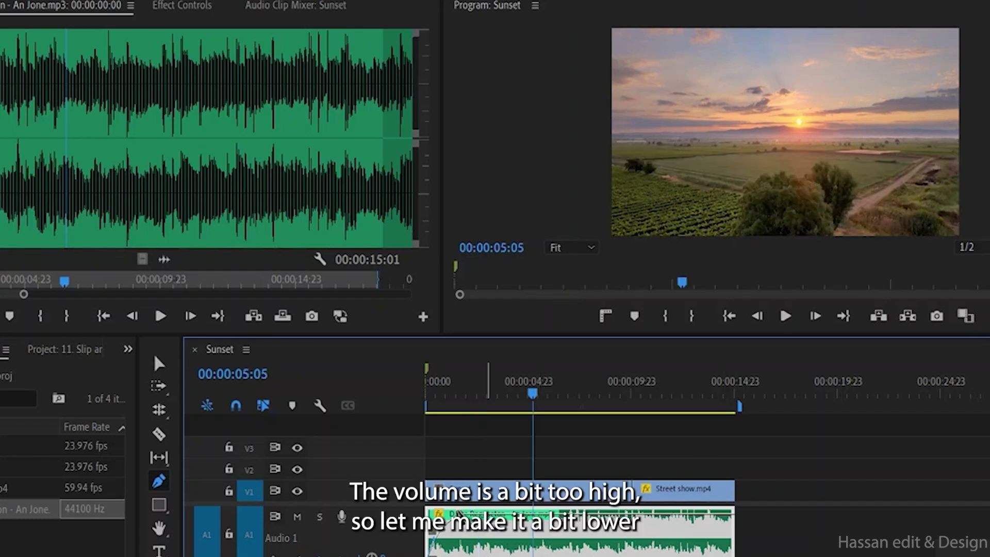
drag(468, 527, 468, 534)
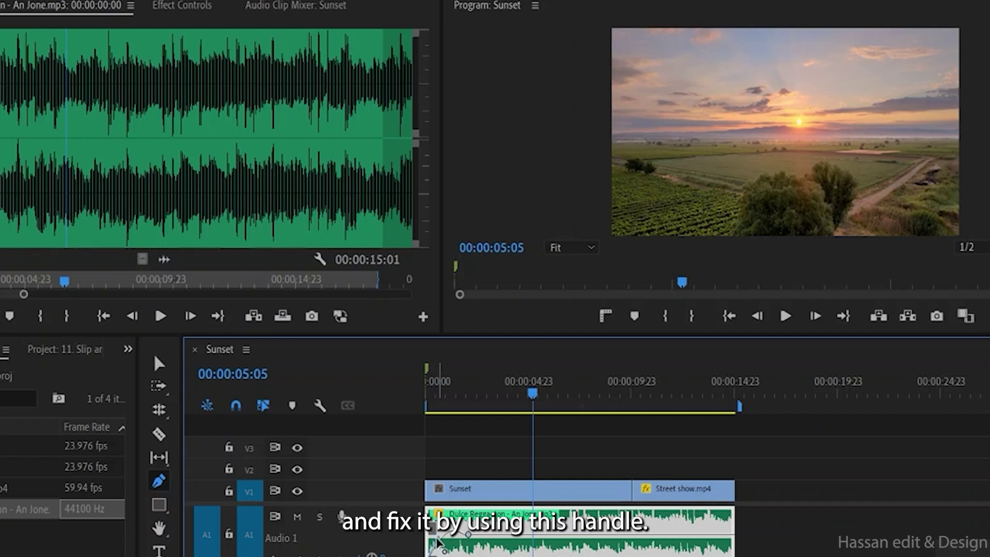
mouse_move(437, 538)
mouse_down()
mouse_move(446, 549)
mouse_move(434, 554)
mouse_up()
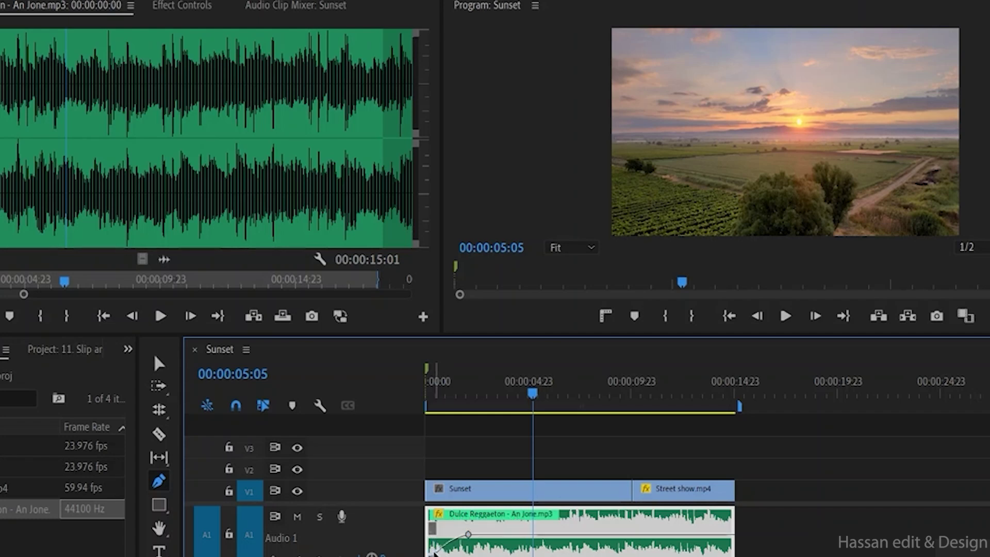
Play the sequence from the start to listen to the reshaped music fade-in.
click(515, 394)
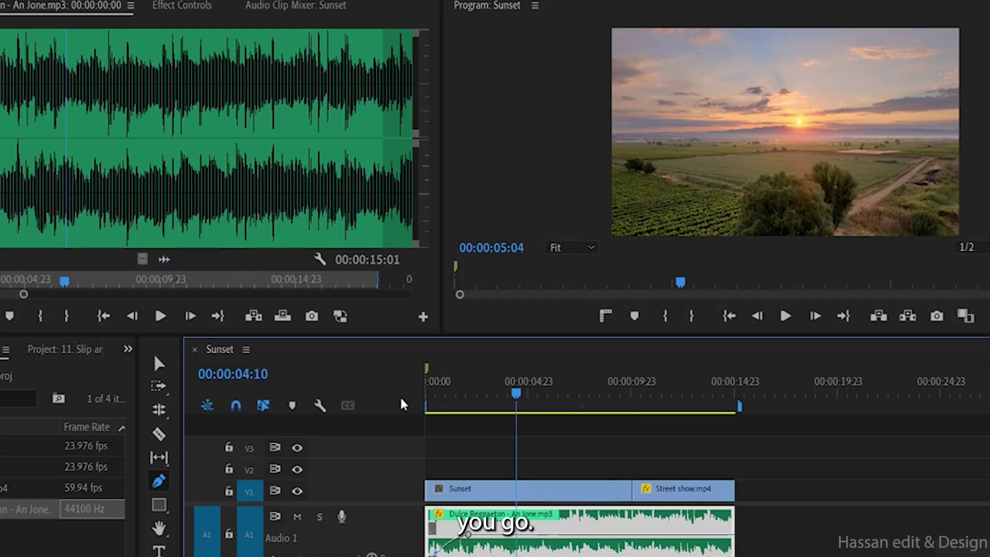
key(Home)
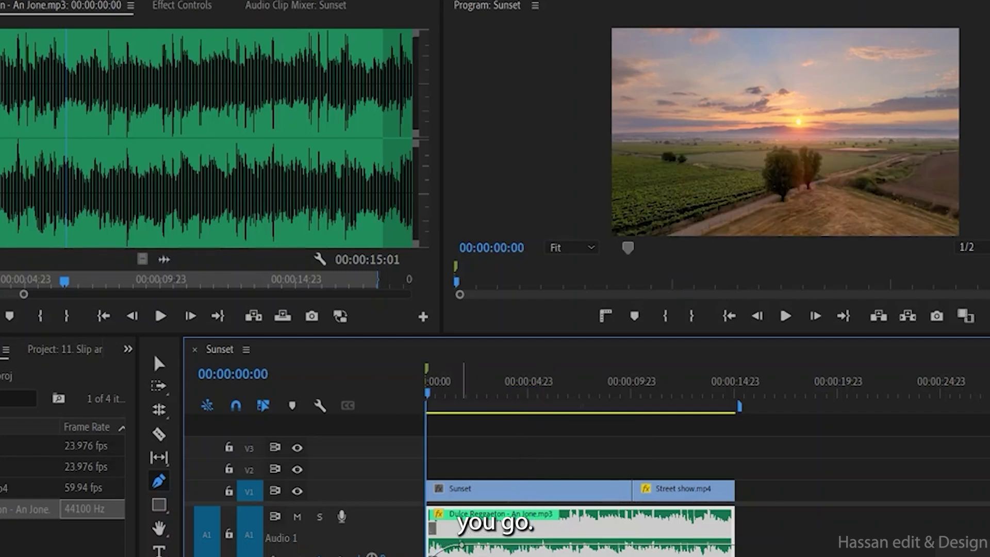
key(space)
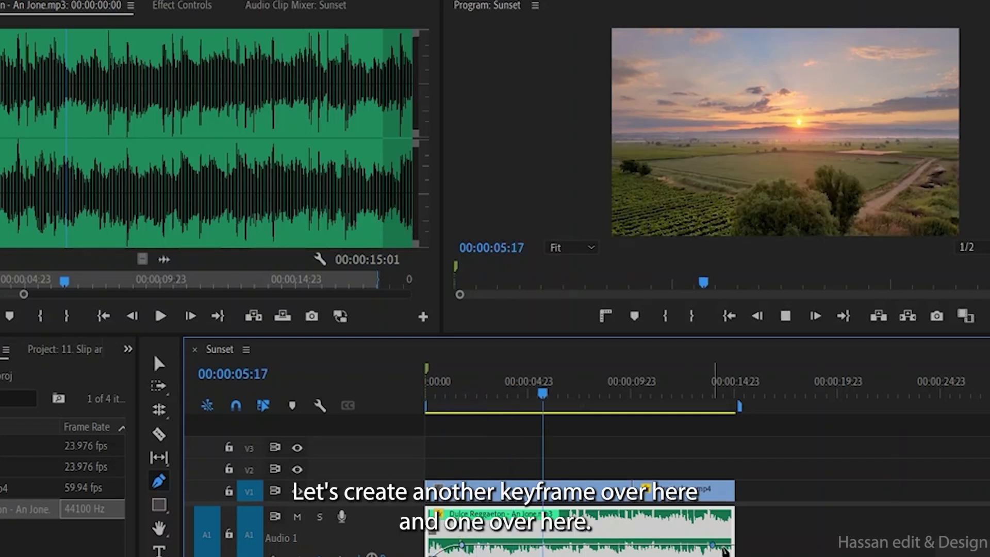
Add volume keyframes near the music clip's end for a curved fade-out, and play the sequence from the start.
click(712, 545)
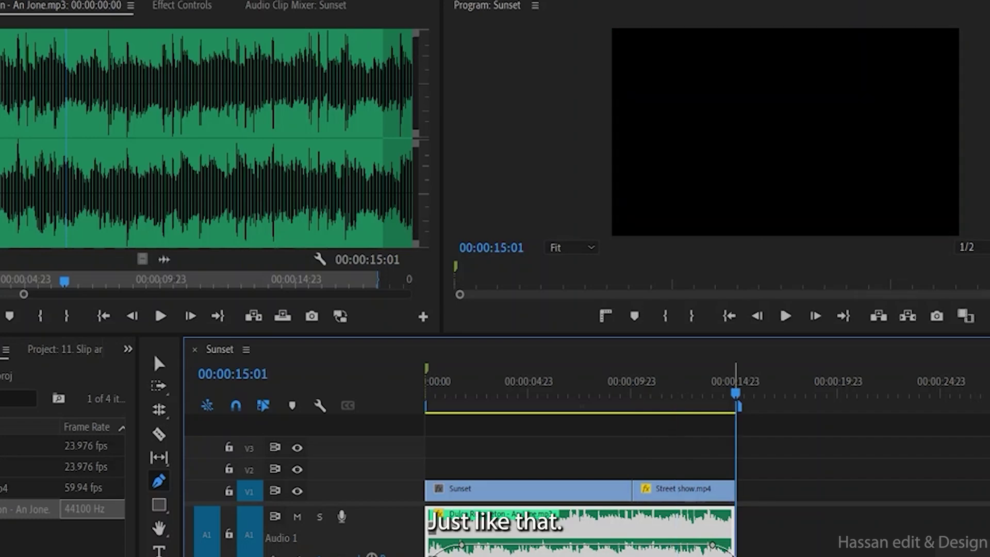
key(Home)
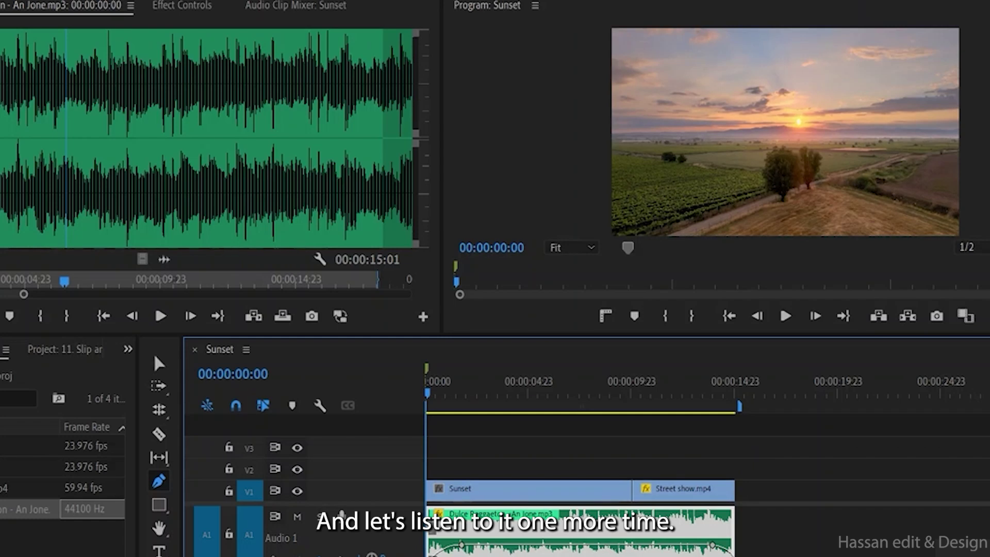
key(space)
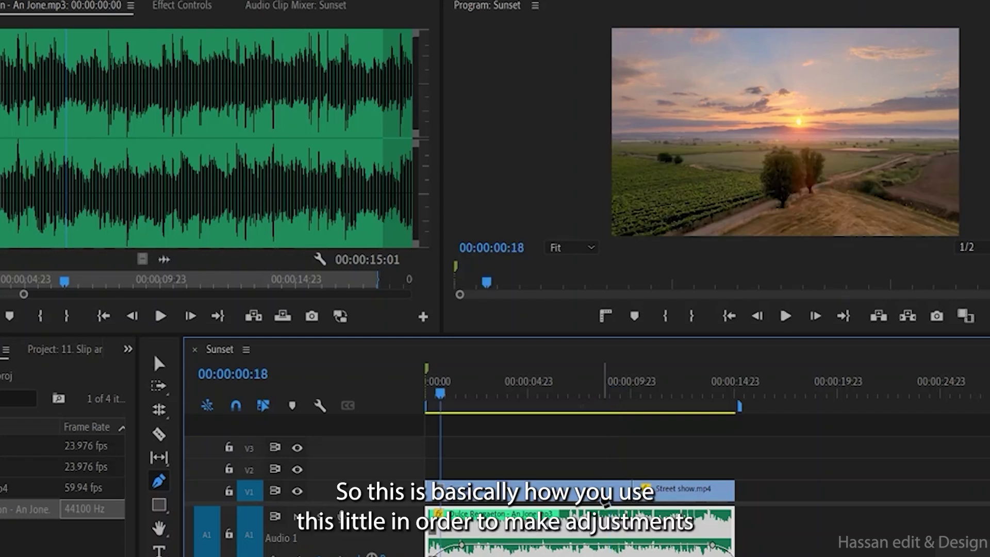
Switch to the Slide tool and slide the Sunset clip on V1 by +00:00:03:00 over the Street show.mp4 clip.
key(r)
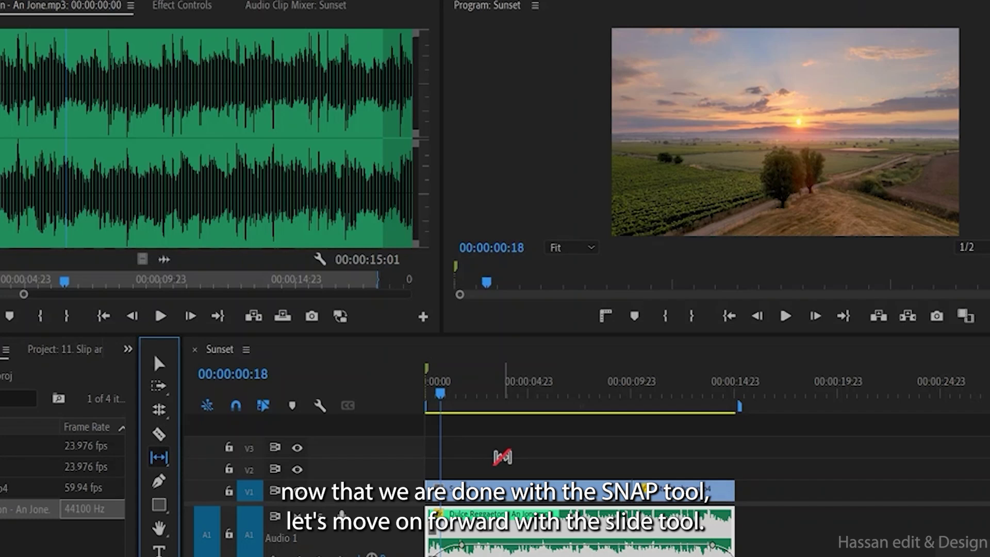
click(159, 458)
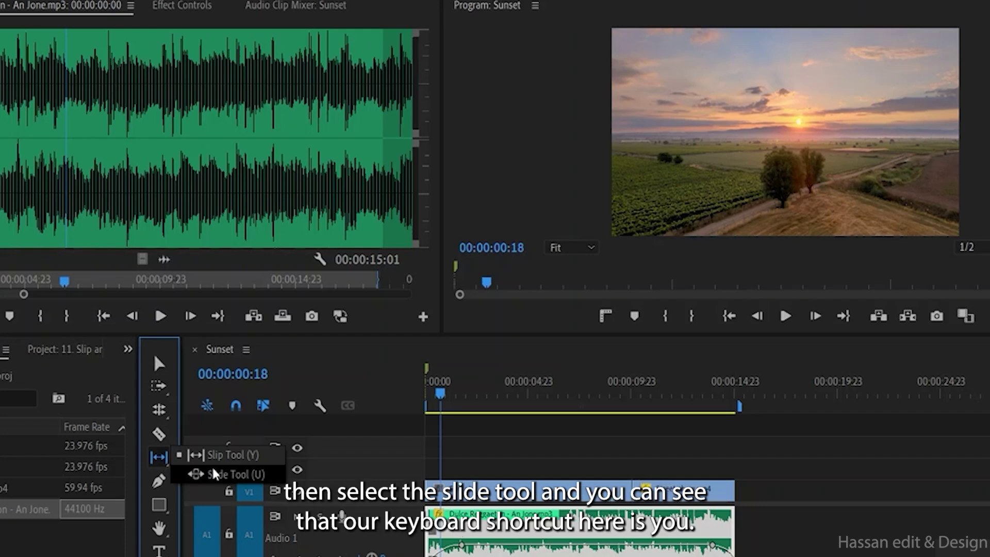
click(252, 474)
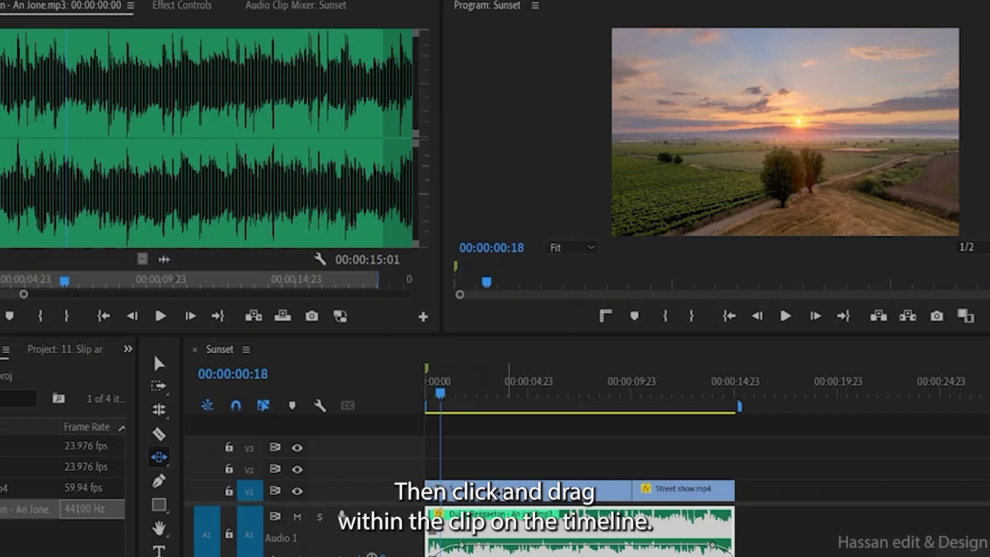
click(541, 498)
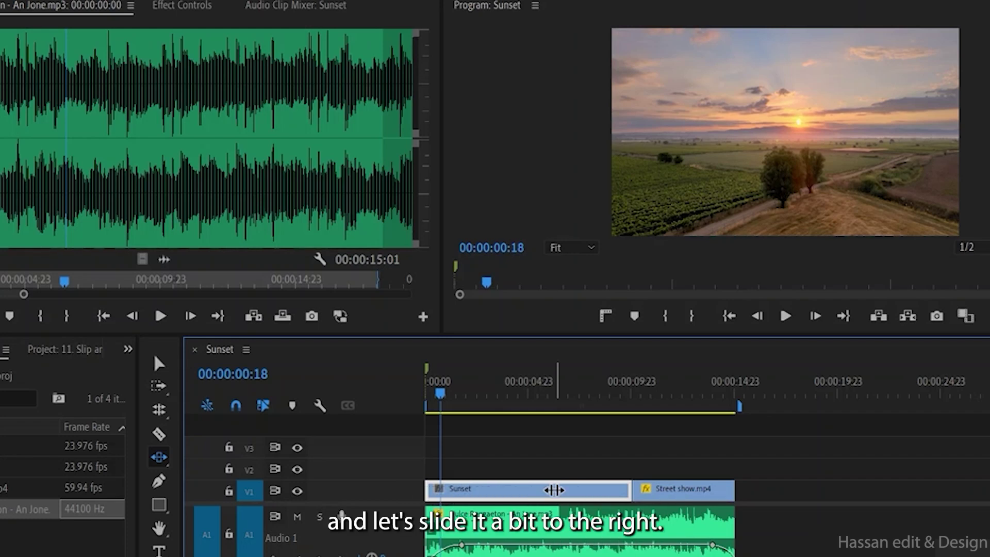
drag(553, 490, 615, 485)
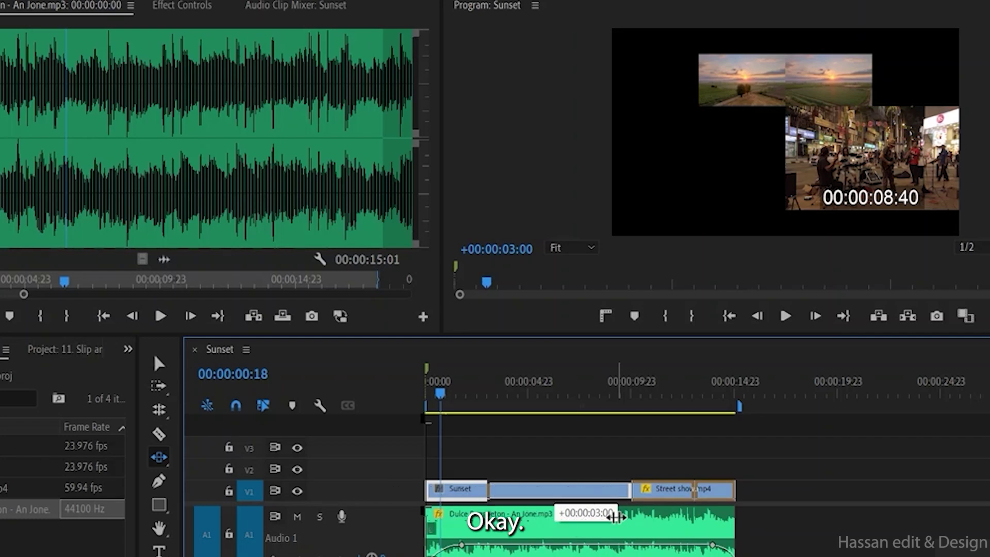
drag(618, 489, 619, 489)
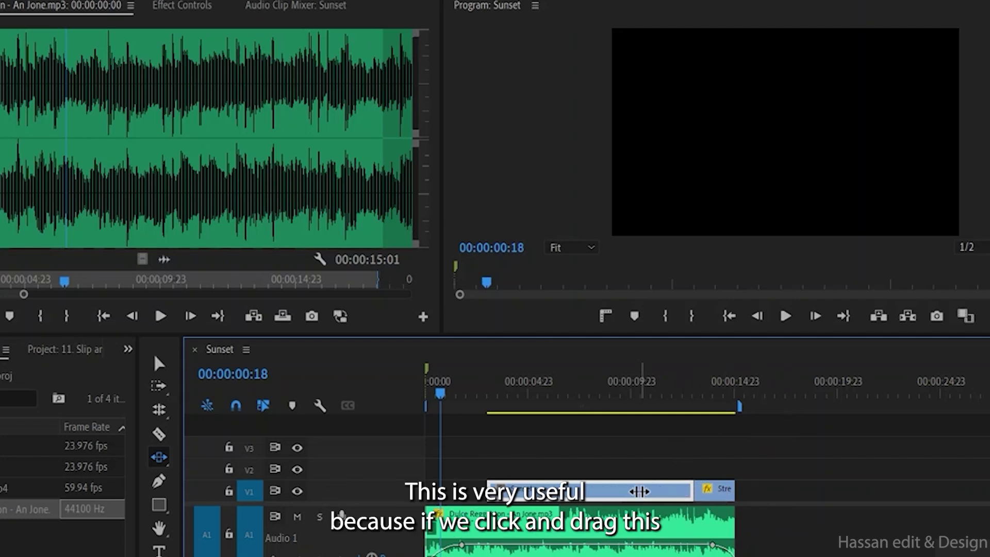
Slide the Sunset clip back to the sequence start.
drag(636, 491, 466, 484)
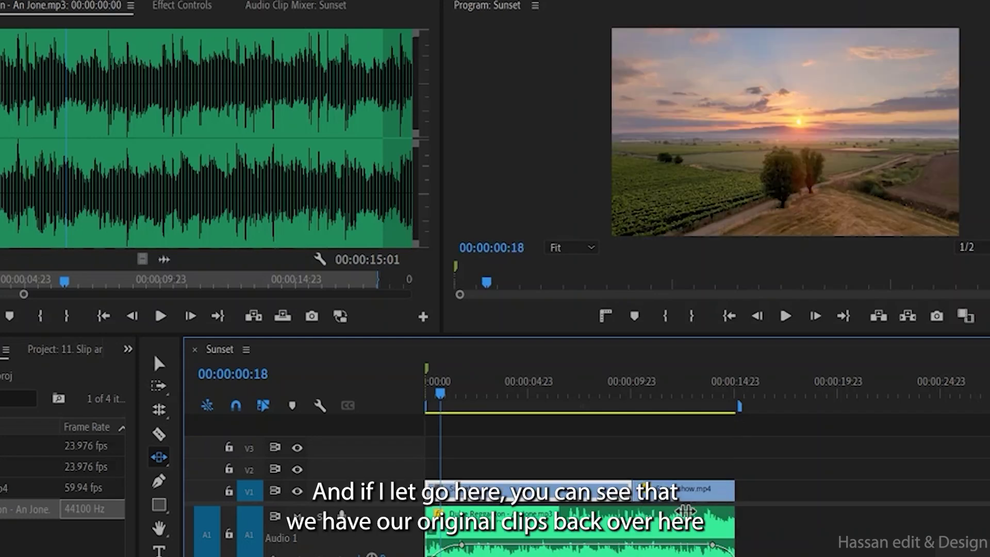
click(678, 491)
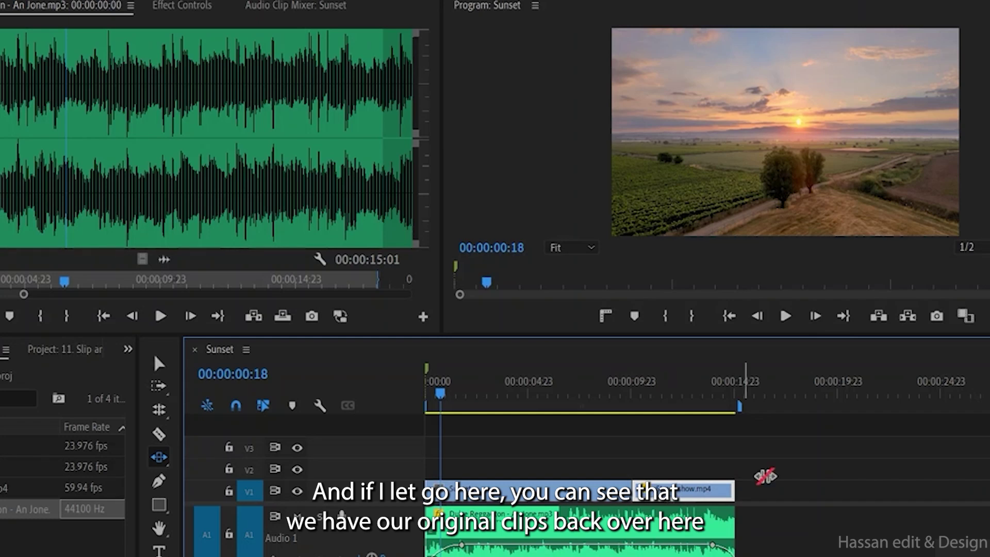
drag(612, 489, 648, 490)
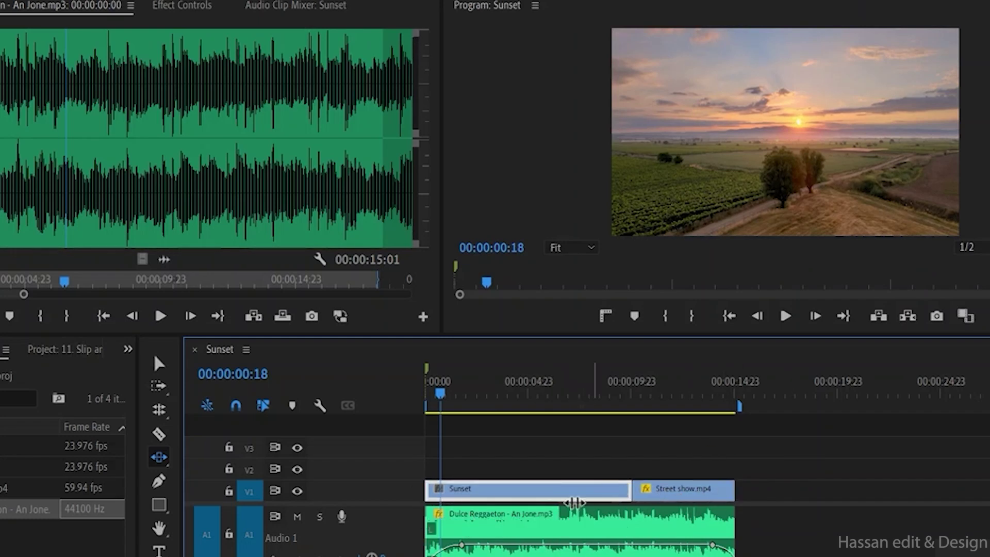
Slide the Street show.mp4 clip later in several moves to start at about 18 seconds, lengthening the Sunset clip before it.
click(679, 489)
drag(692, 490, 703, 508)
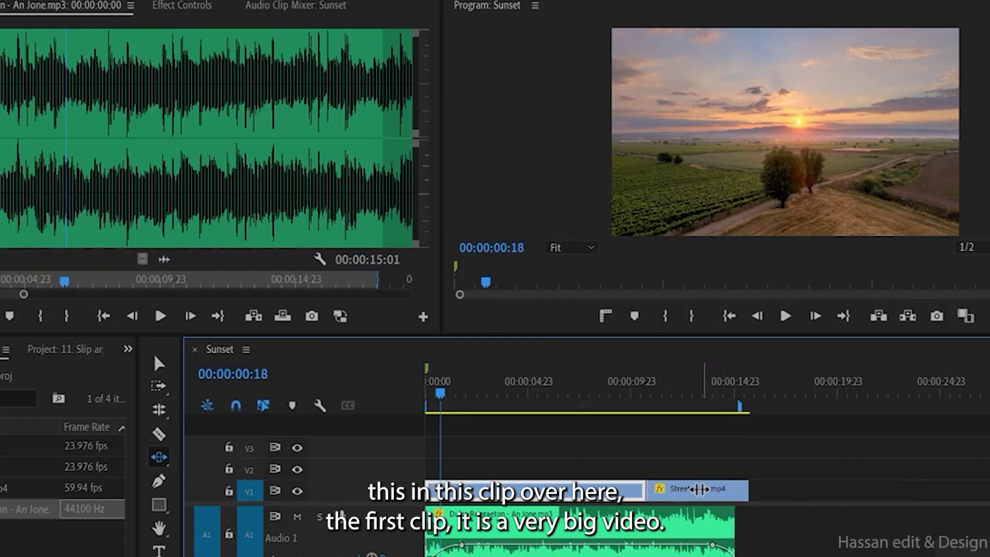
mouse_move(740, 489)
mouse_down()
mouse_move(926, 490)
mouse_move(732, 500)
mouse_up()
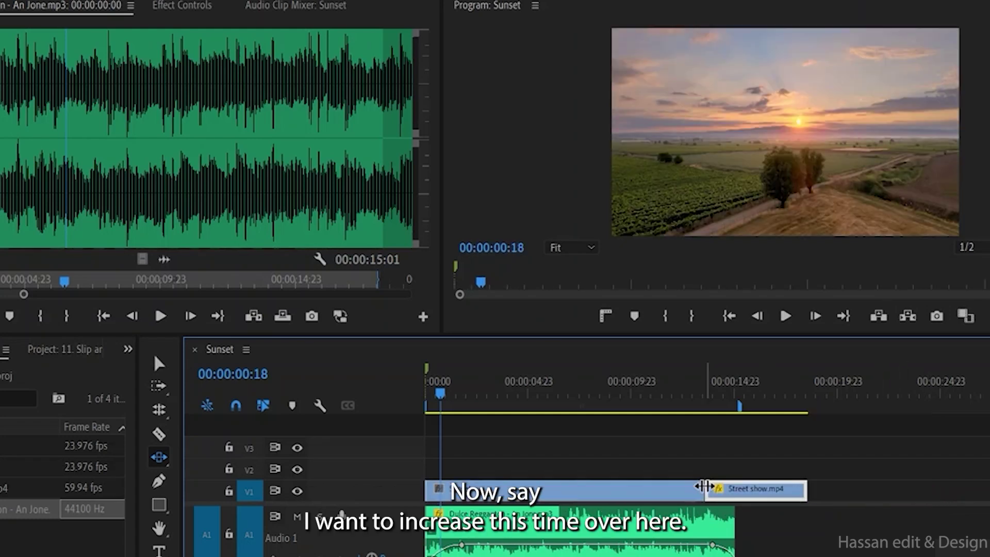
drag(737, 494, 737, 495)
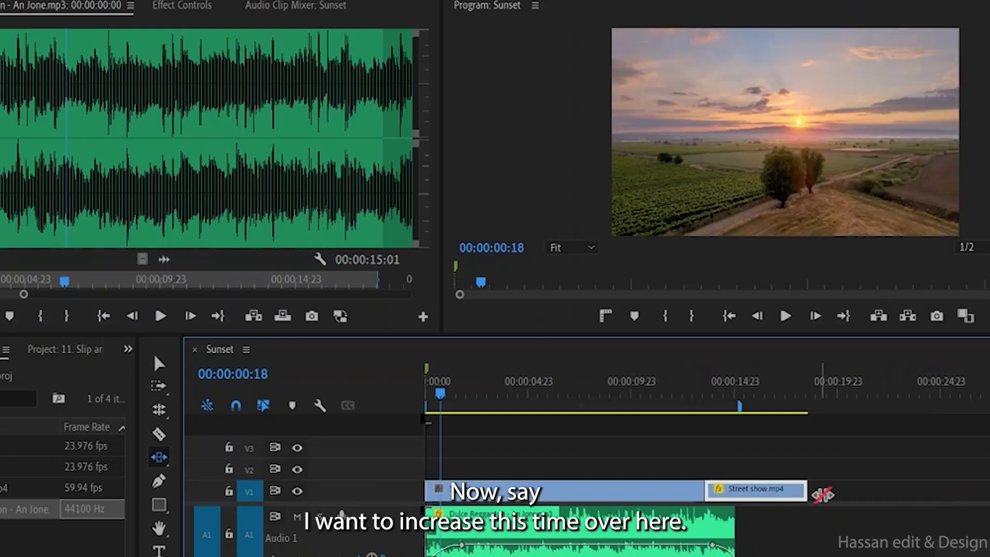
mouse_move(807, 490)
mouse_down()
mouse_move(837, 491)
mouse_move(797, 491)
mouse_up()
drag(720, 494, 828, 498)
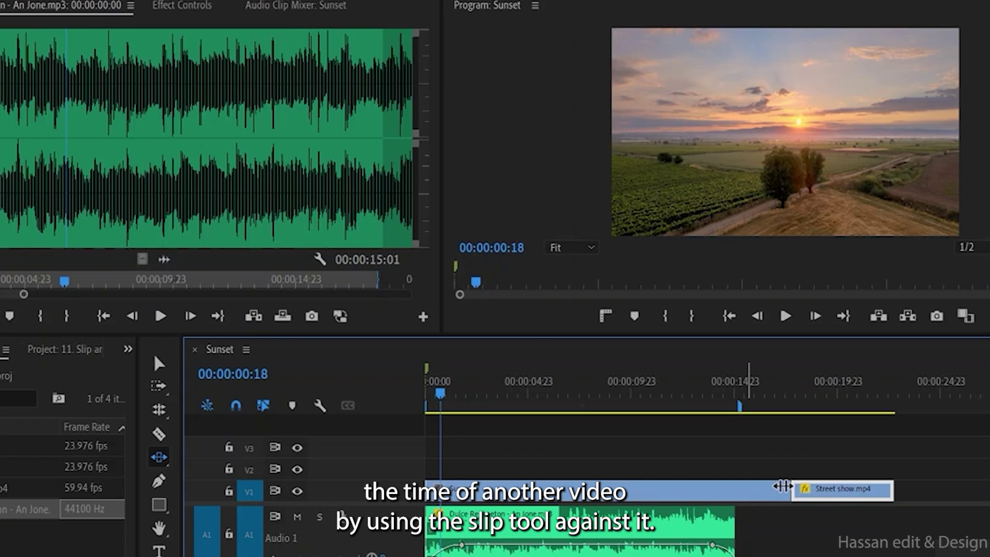
click(818, 499)
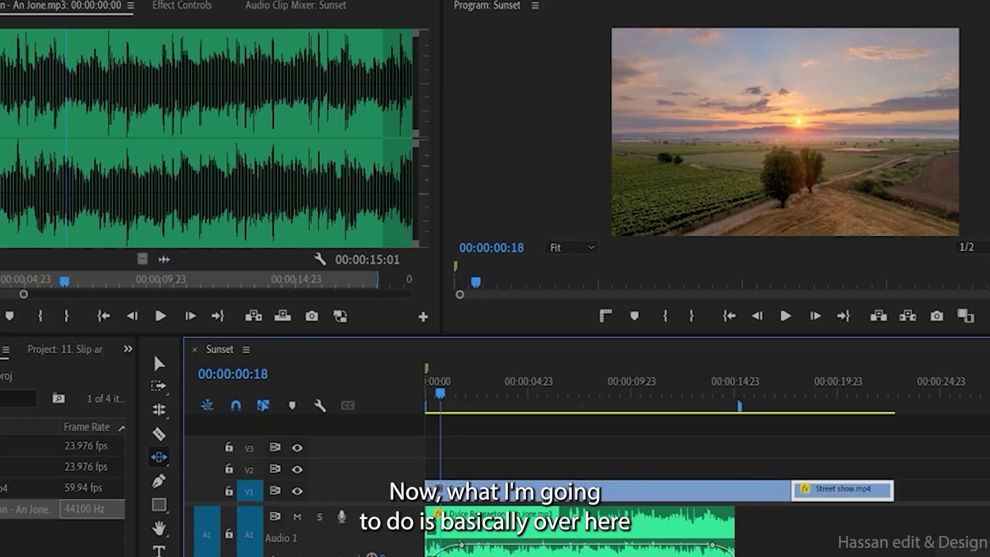
Open the Sunset source clip from the project and place only its video on V1 directly after Street show.mp4.
click(31, 446)
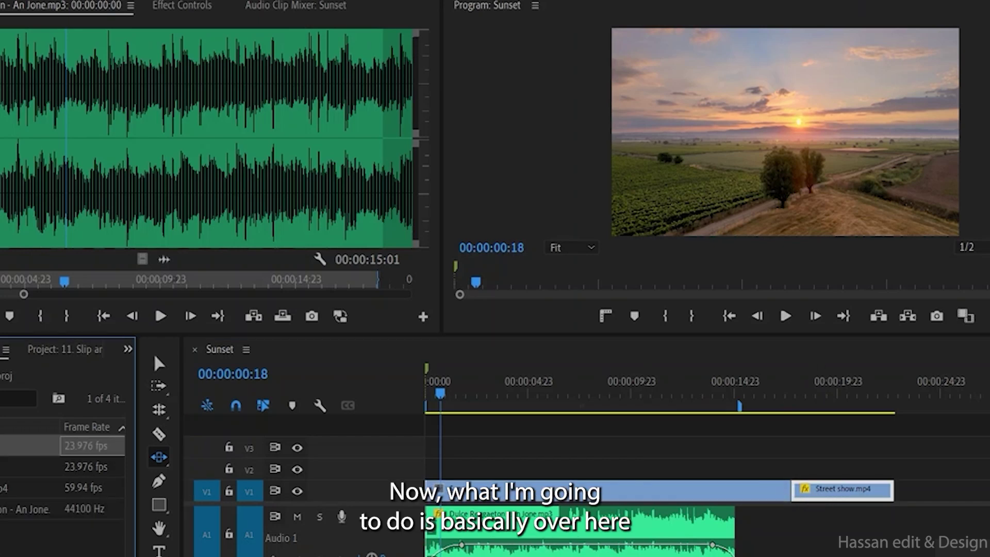
double_click(5, 445)
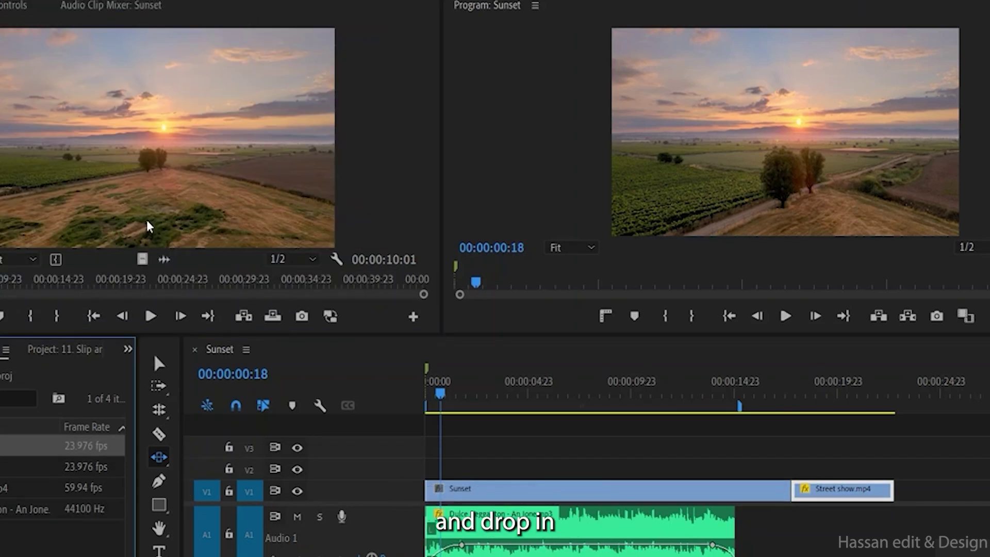
drag(140, 259, 899, 497)
scroll(768, 495, right, 5)
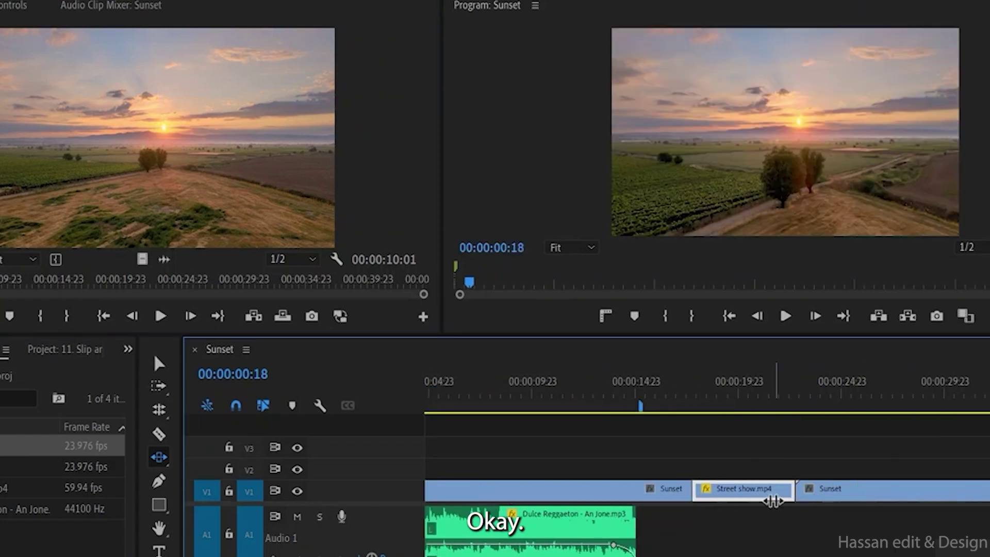
Trim the first Sunset clip's end to about 9.6 seconds and move Street show.mp4 and the second Sunset clip up against it.
click(159, 363)
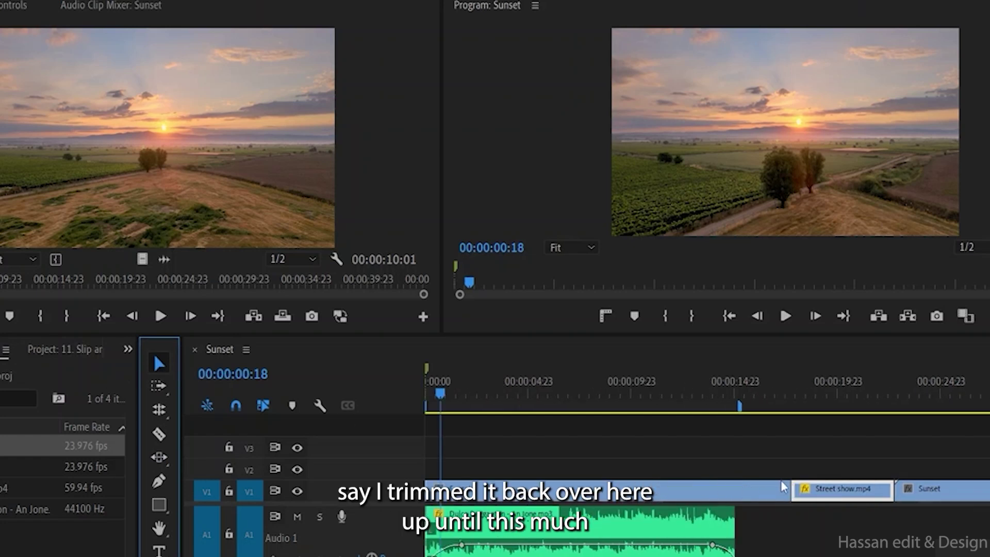
drag(789, 487, 676, 487)
drag(835, 489, 773, 511)
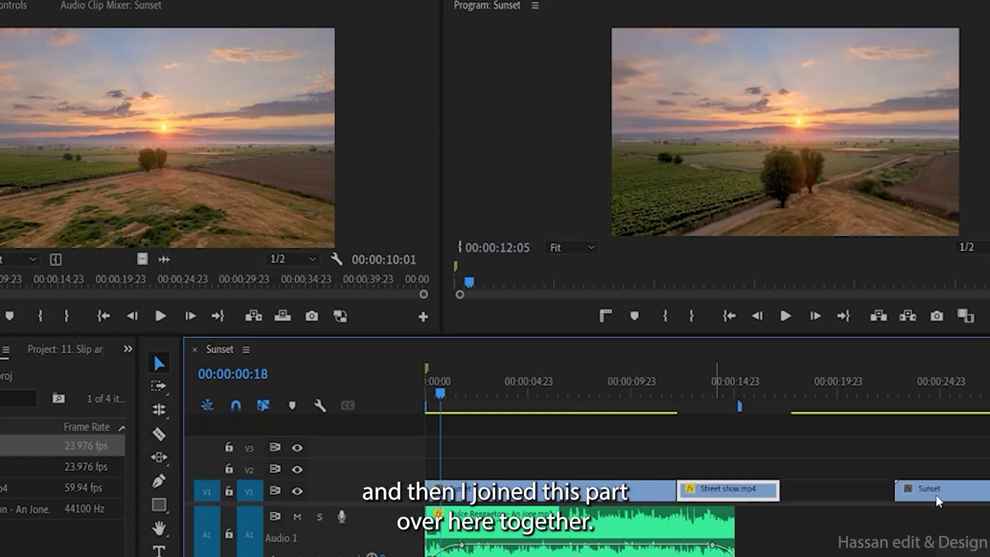
mouse_move(936, 497)
mouse_down()
mouse_move(819, 496)
mouse_move(951, 496)
mouse_up()
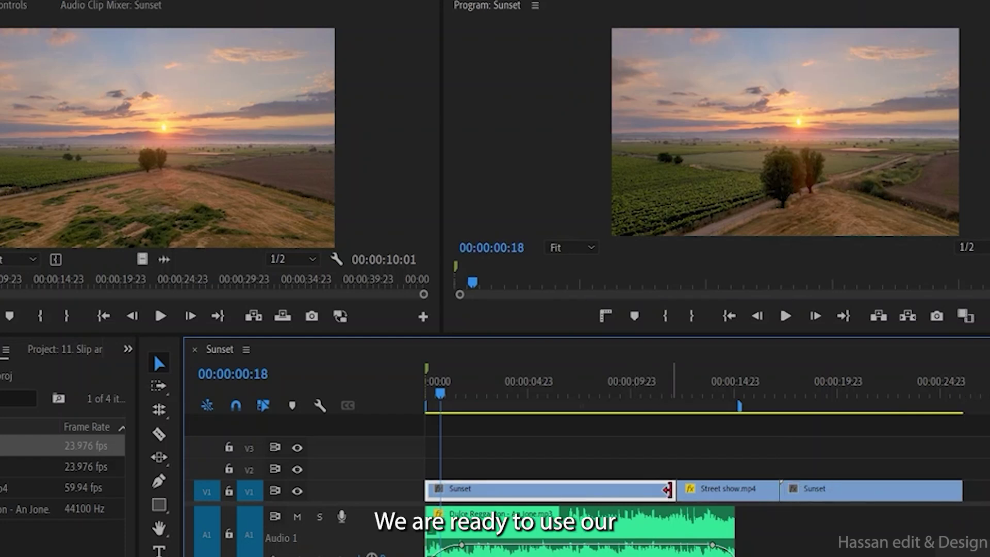
drag(673, 489, 767, 495)
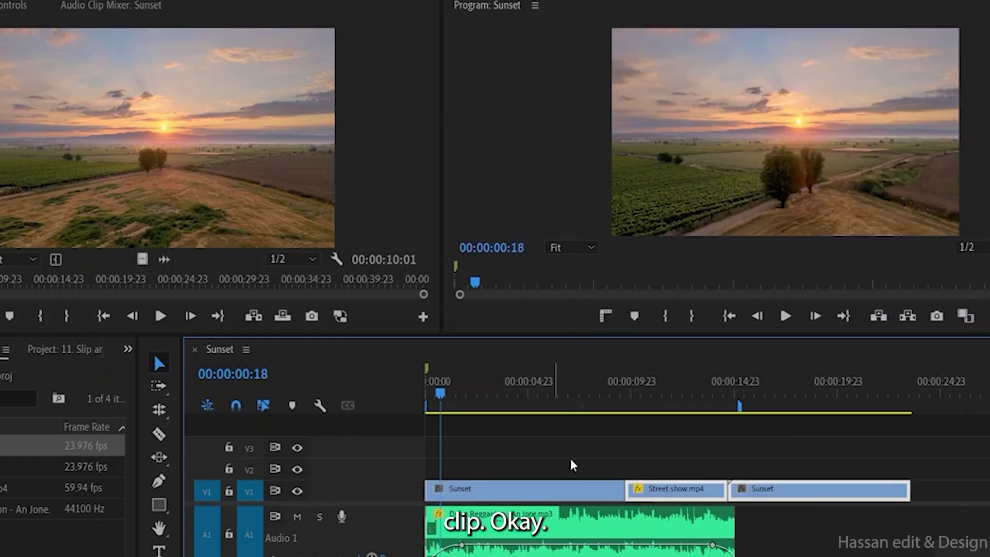
Deselect the clips on V1 and select only Street show.mp4 between the two Sunset clips.
click(157, 457)
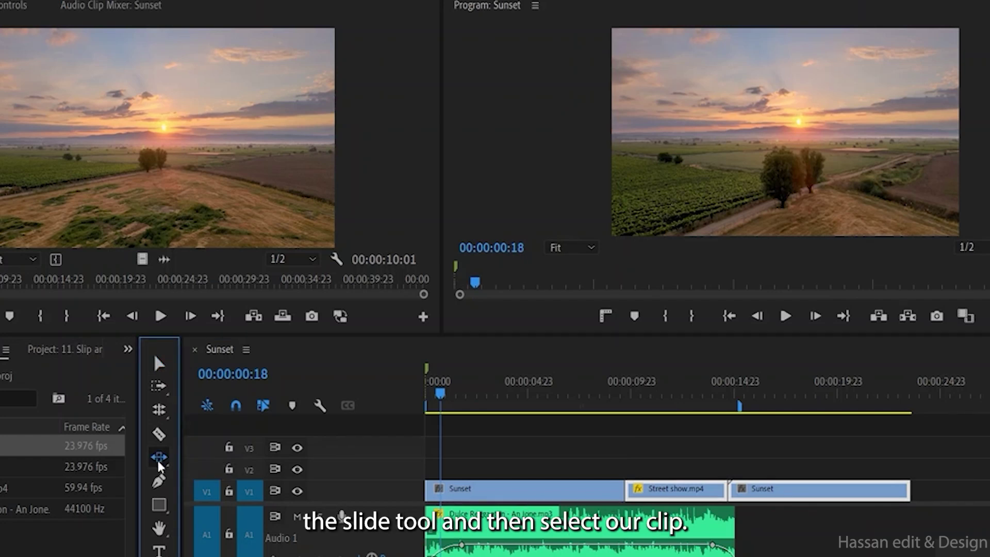
click(681, 491)
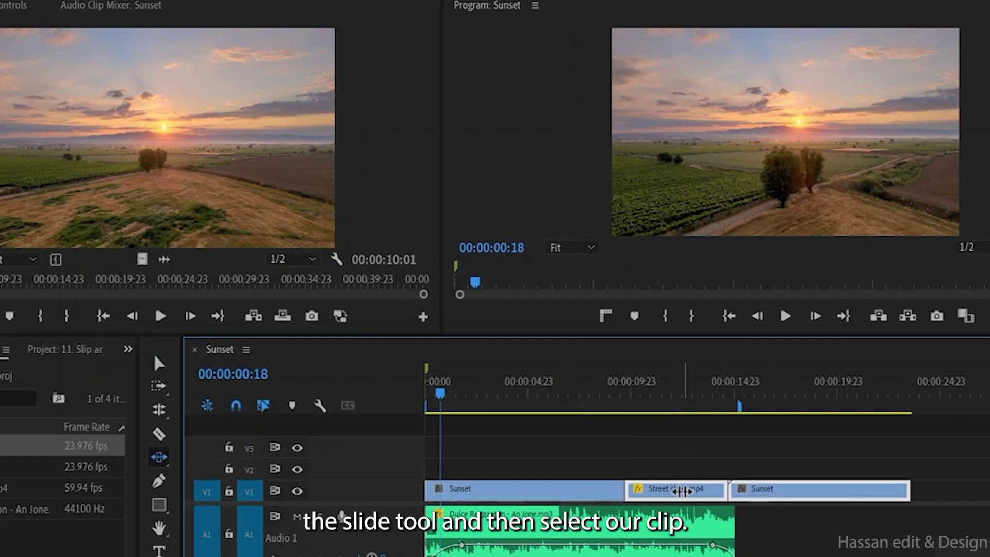
click(158, 363)
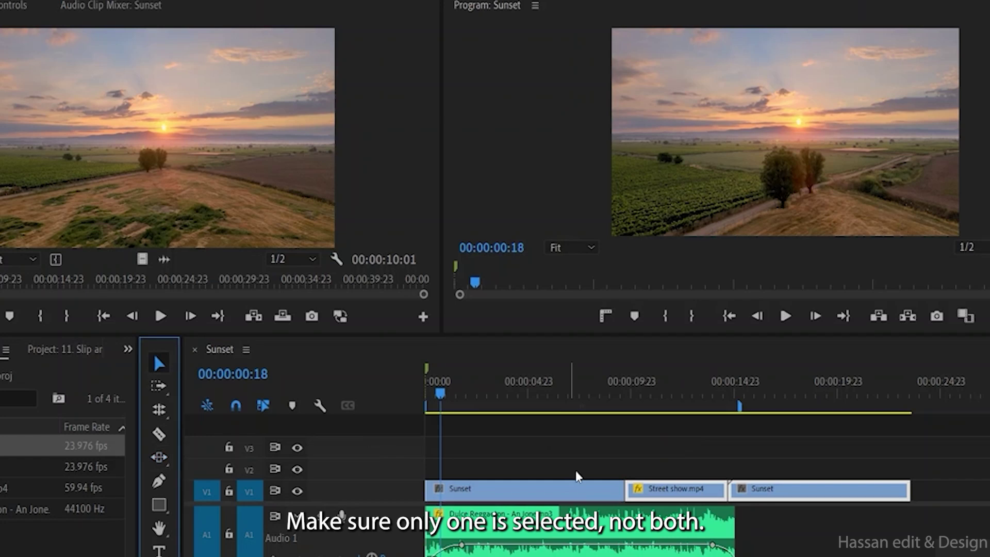
click(648, 497)
click(639, 471)
click(651, 483)
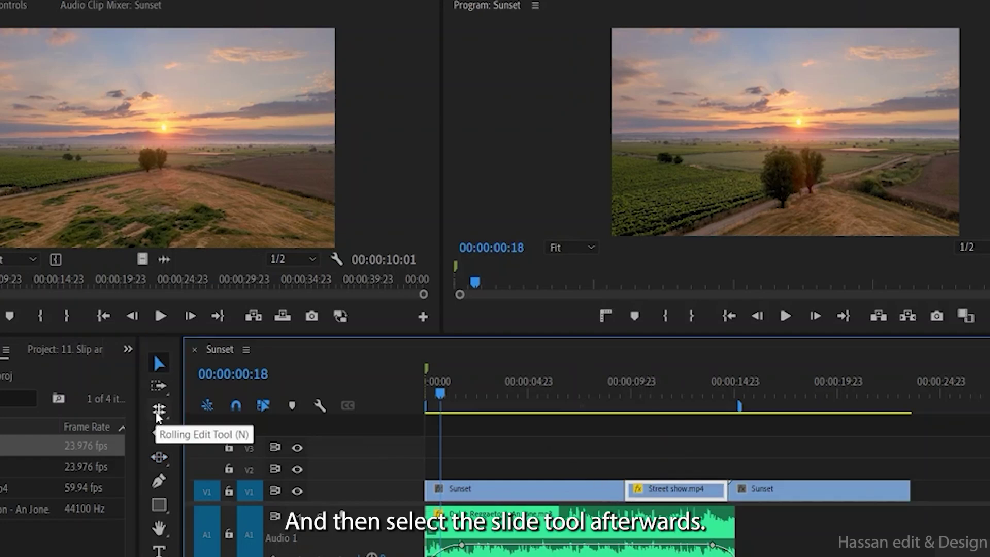
Slide Street show.mp4 about 1.7 seconds later between the two Sunset clips, and slide it back to its former position.
click(159, 456)
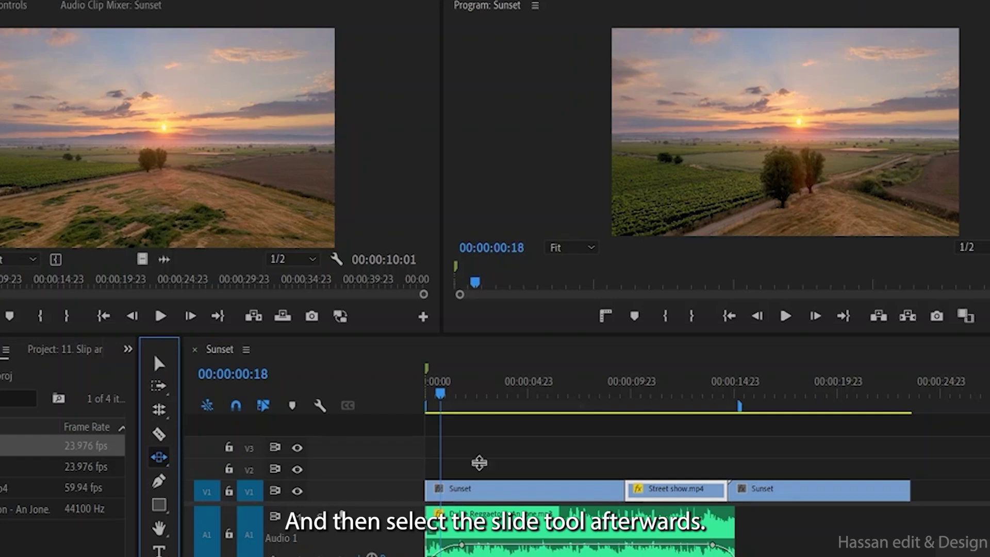
drag(679, 496, 718, 493)
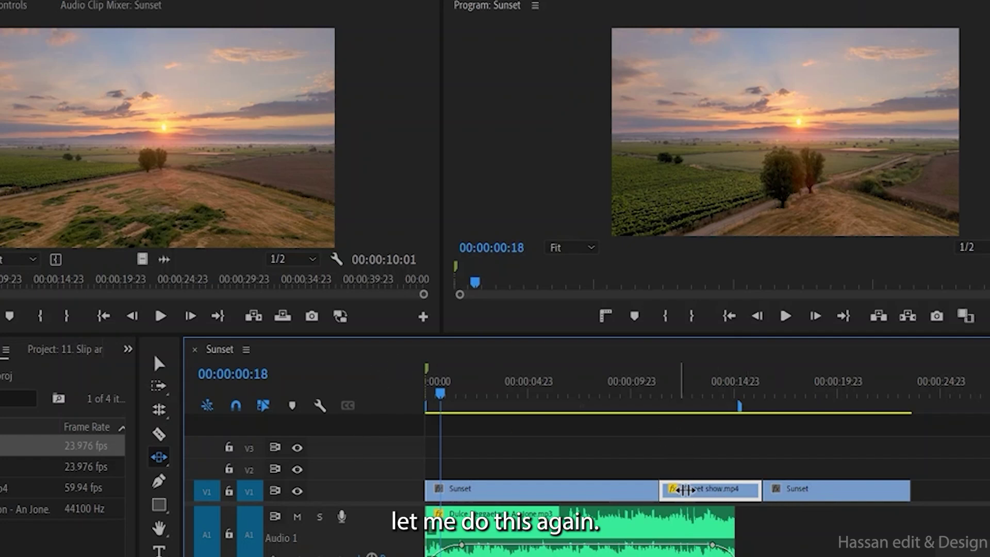
mouse_move(690, 490)
mouse_down()
mouse_move(749, 487)
mouse_move(724, 219)
mouse_move(800, 219)
mouse_move(773, 84)
mouse_move(756, 86)
mouse_move(728, 489)
mouse_move(628, 488)
mouse_move(674, 469)
mouse_move(595, 488)
mouse_up()
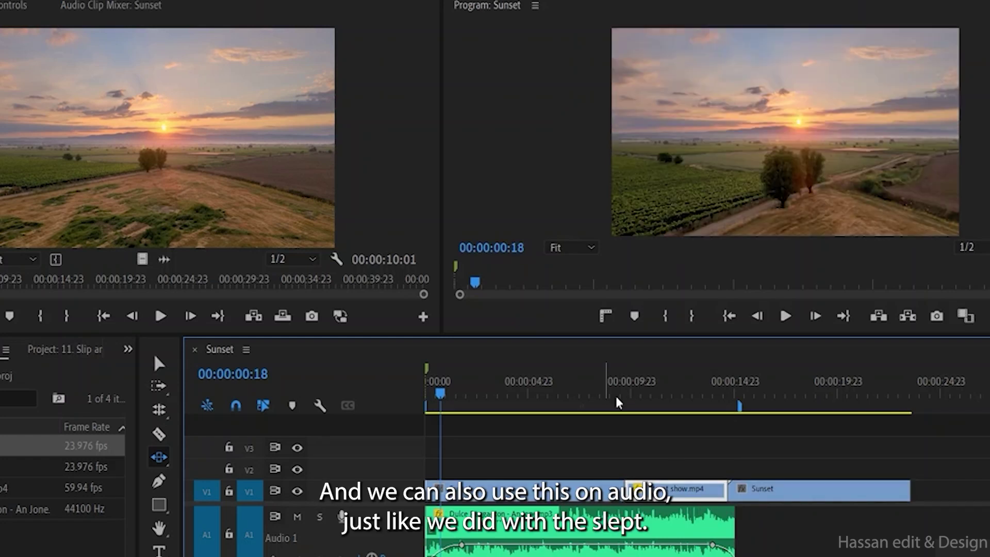
Select the music clip on A1 and try sliding it together with Street show.mp4 using the Slide tool.
click(630, 510)
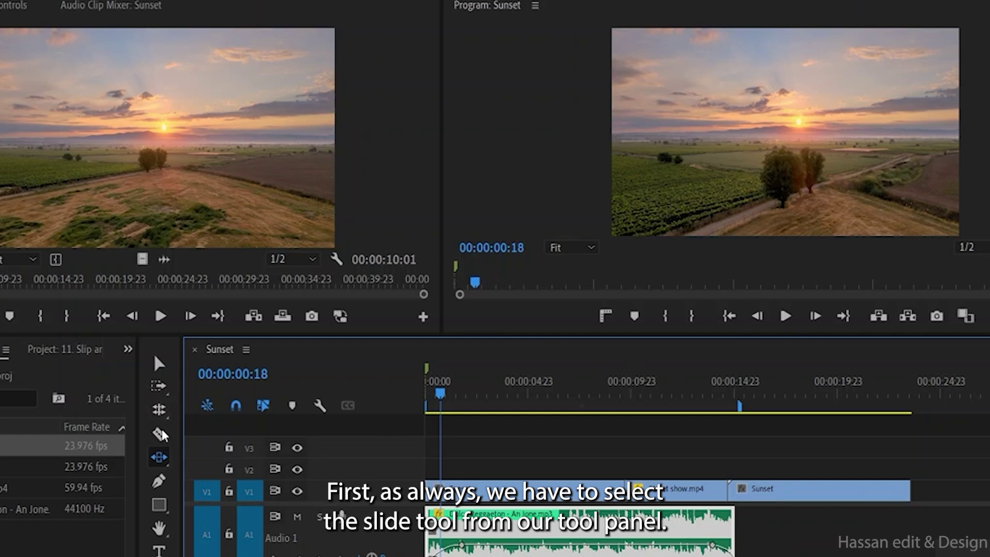
click(159, 456)
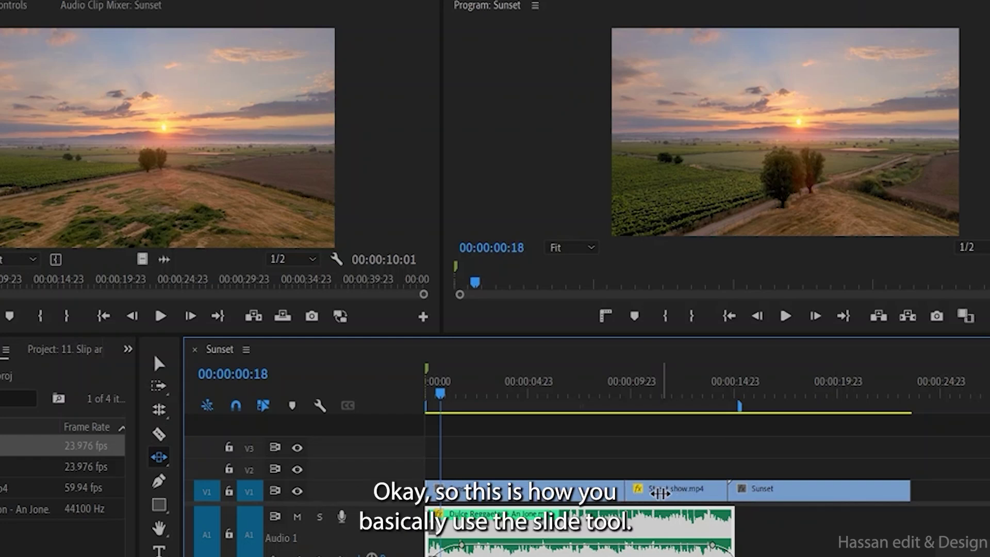
drag(650, 492, 722, 444)
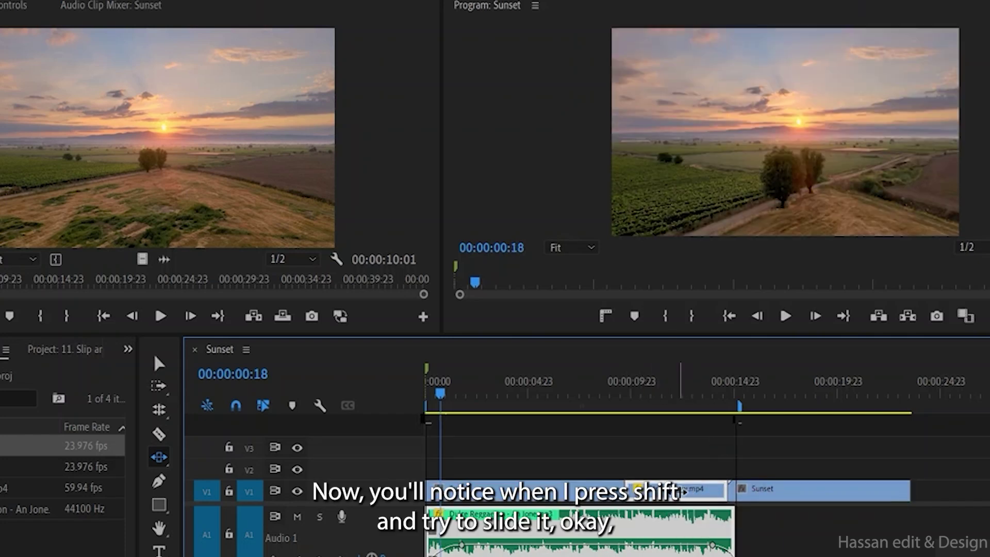
Slide only Street show.mp4 later until its end aligns with the music clip's end, and slide it back.
mouse_move(682, 491)
mouse_down()
mouse_move(733, 496)
mouse_move(637, 491)
mouse_move(727, 491)
mouse_move(672, 490)
mouse_up()
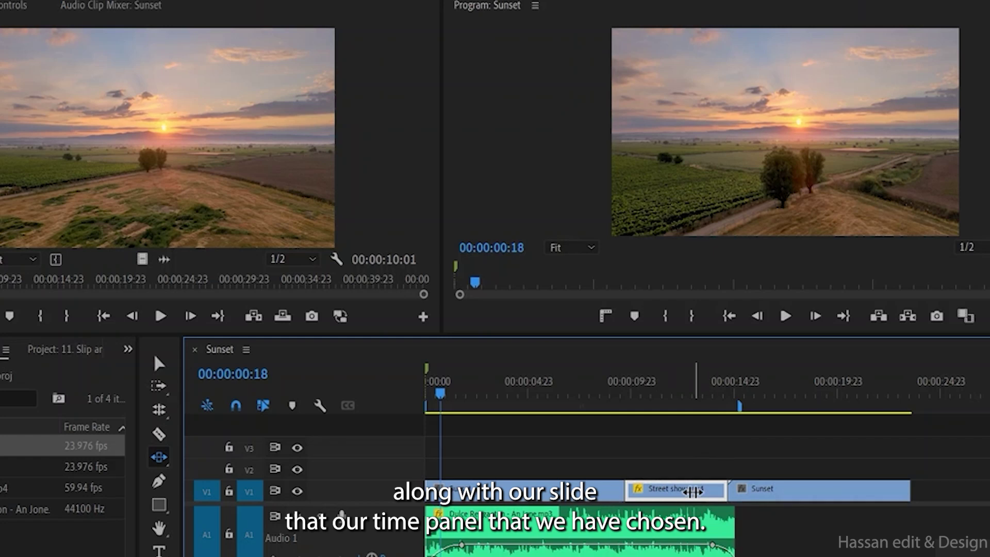
mouse_move(689, 491)
mouse_down()
mouse_move(742, 494)
mouse_move(695, 492)
mouse_up()
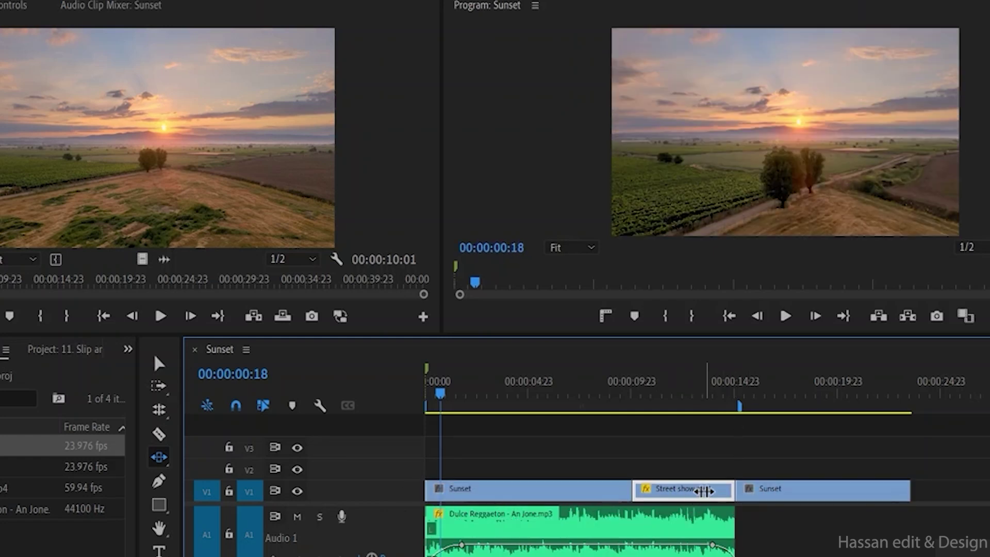
drag(644, 355, 647, 355)
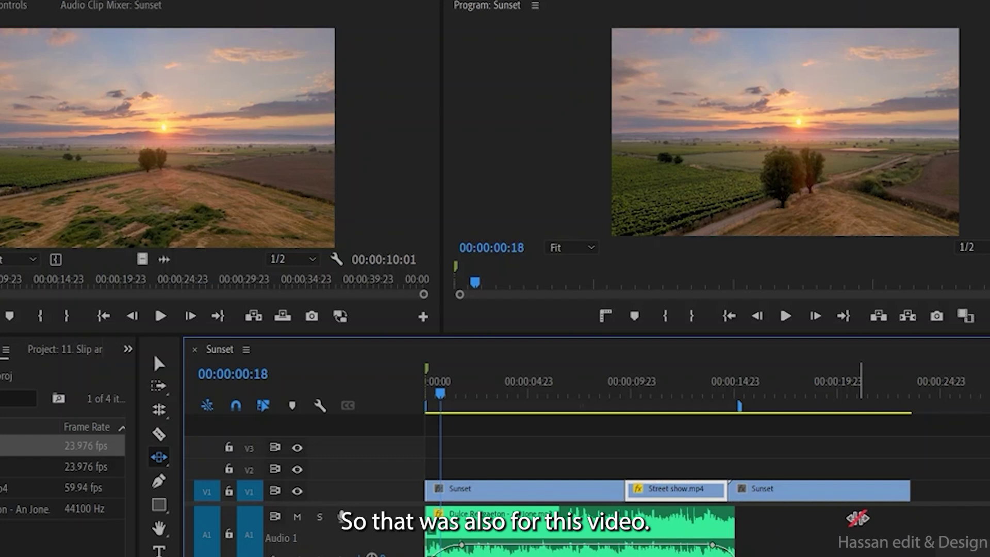